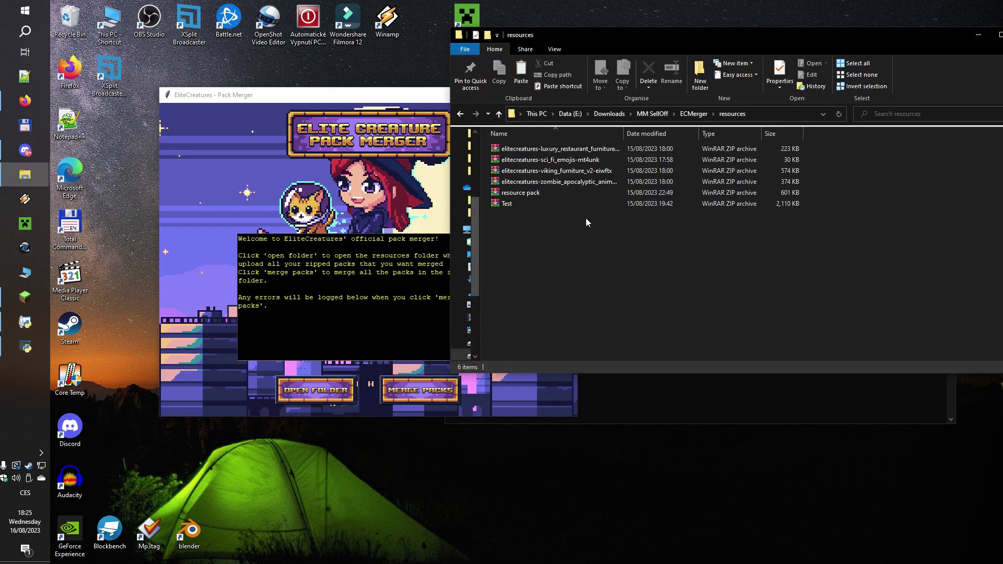
Open the luxury restaurant furniture archive and extract RSS4.zip from its RSS folder into the resources folder
double_click(524, 148)
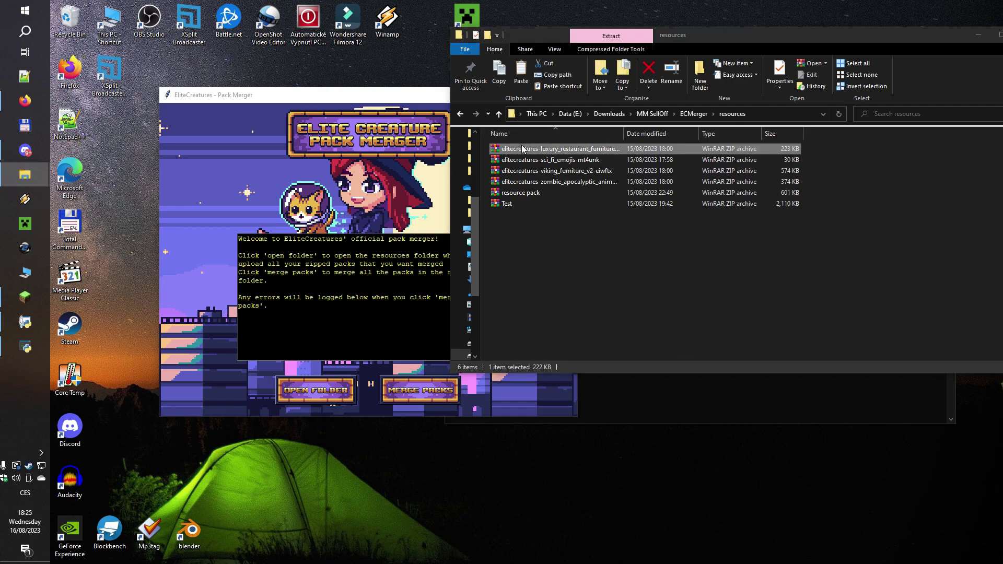
left_click(697, 120)
left_click_drag(561, 158, 780, 93)
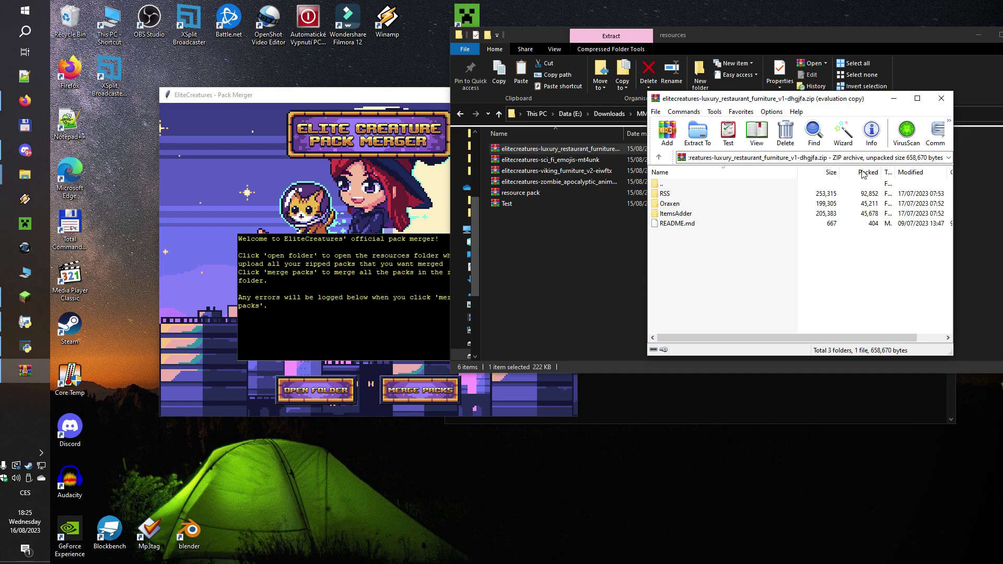
double_click(682, 194)
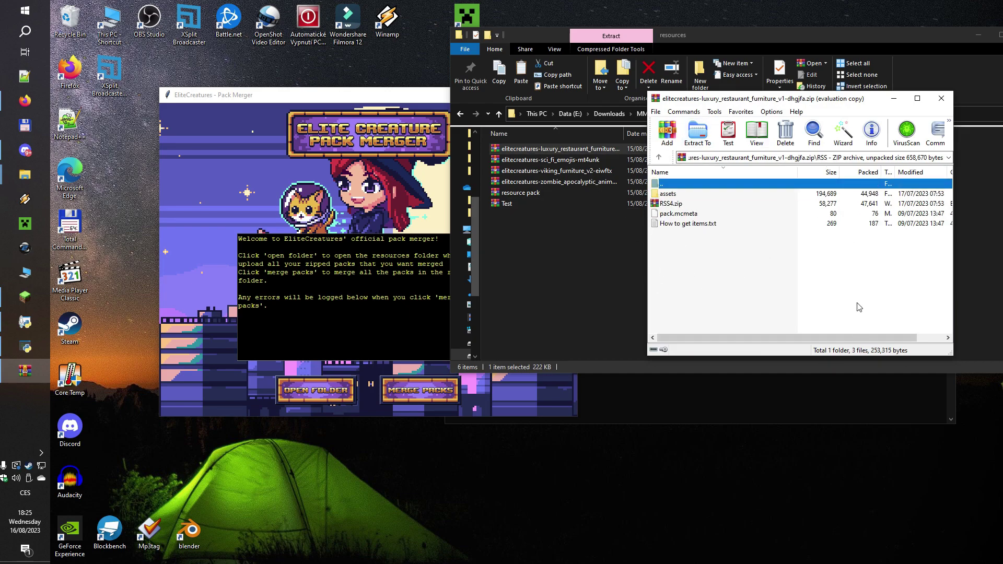
left_click(752, 282)
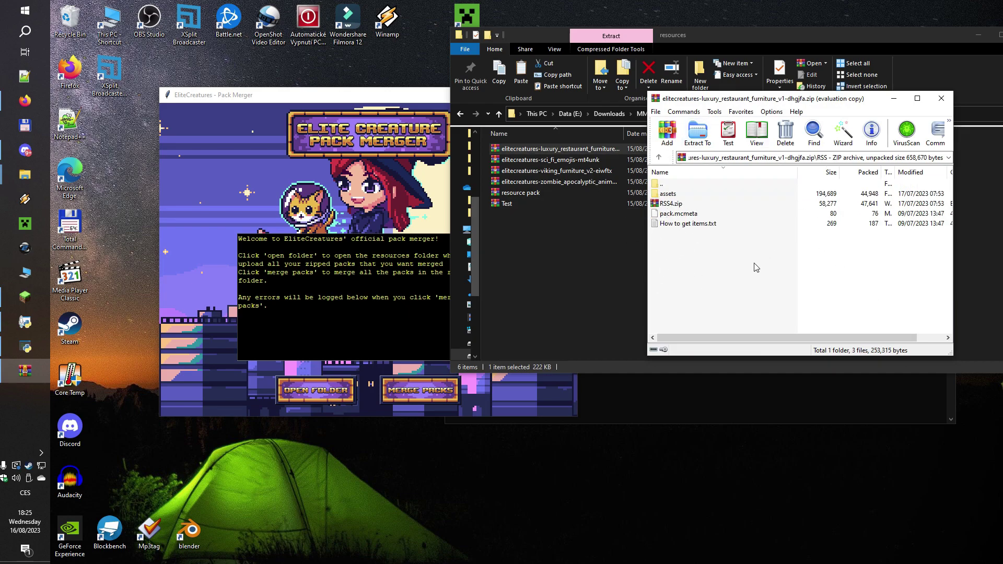
double_click(668, 184)
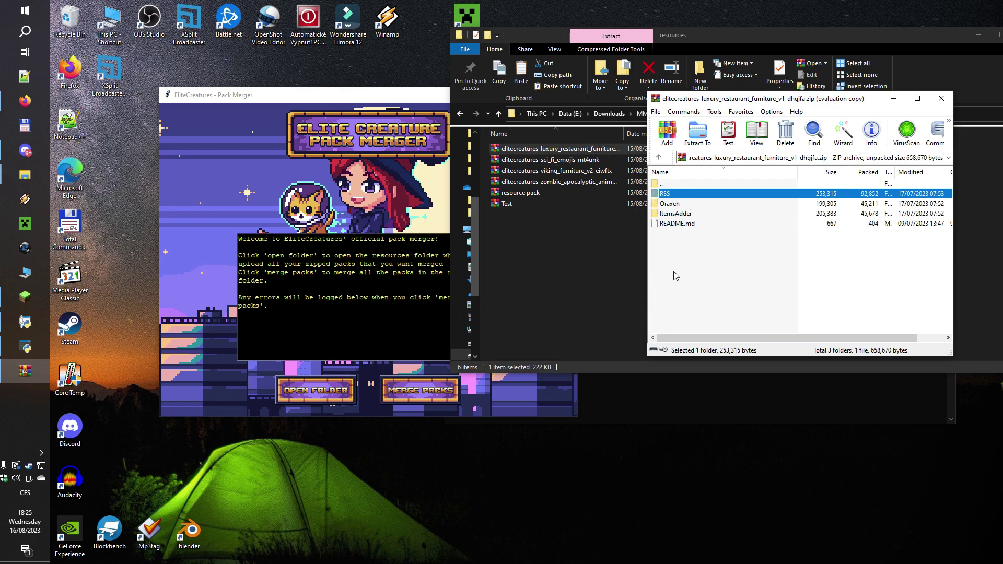
double_click(674, 197)
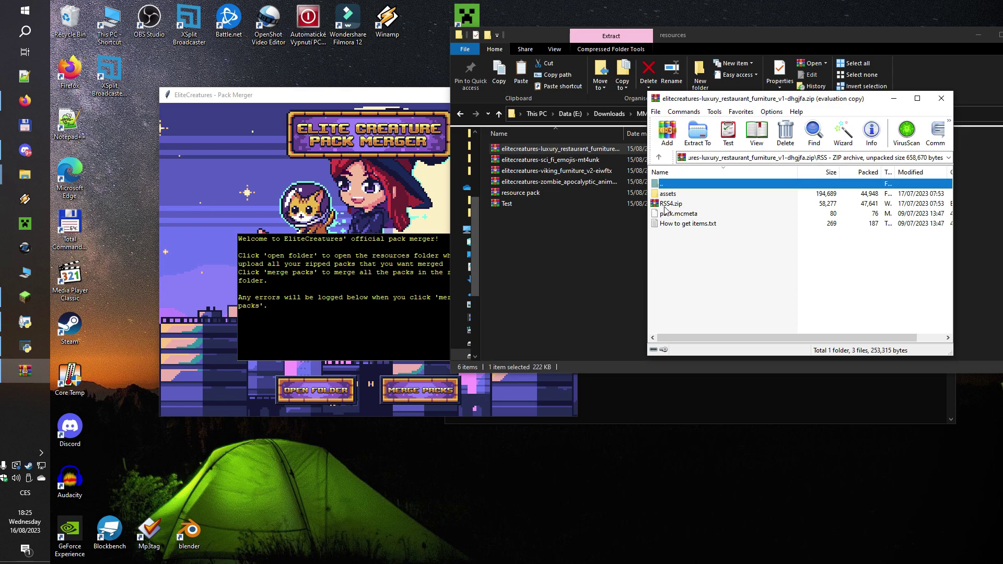
left_click_drag(672, 204, 473, 254)
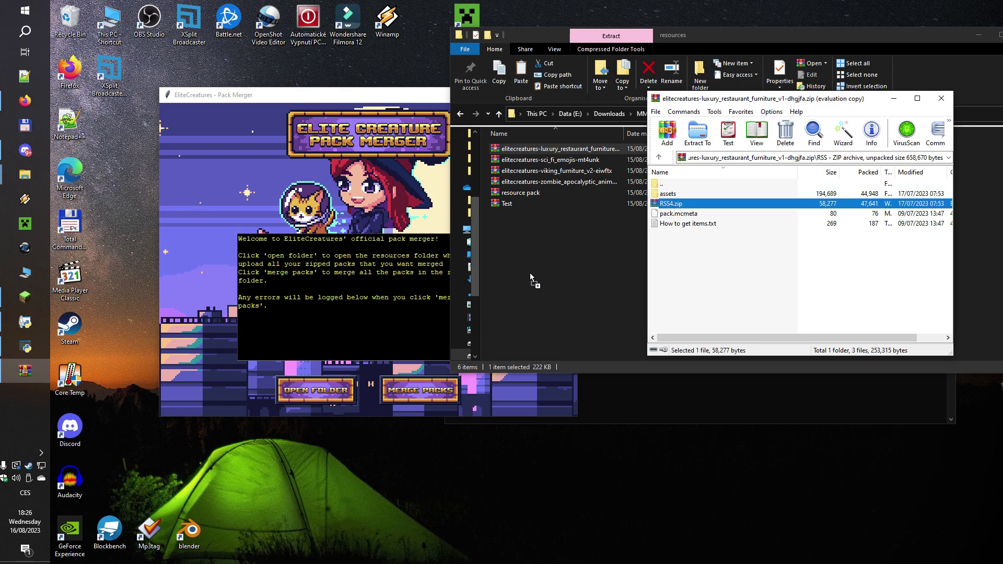
left_click_drag(530, 273, 530, 274)
Delete the luxury restaurant furniture archive from the resources folder
double_click(545, 152)
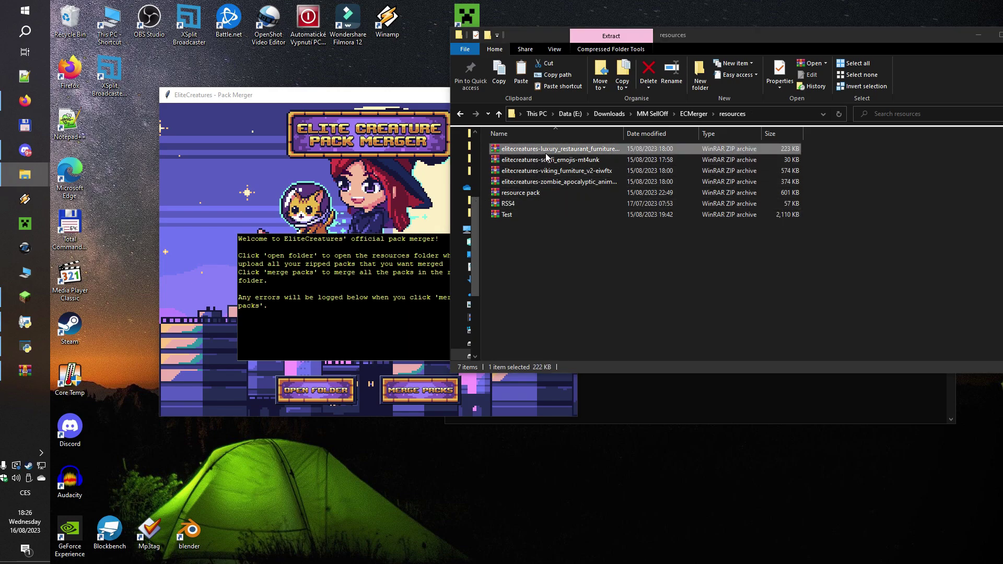
left_click(696, 125)
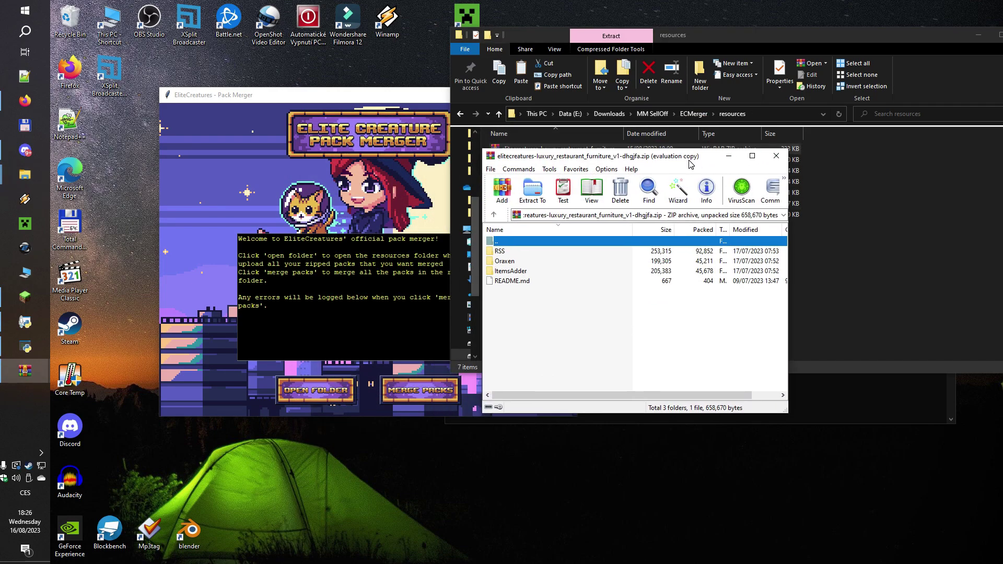
left_click(775, 156)
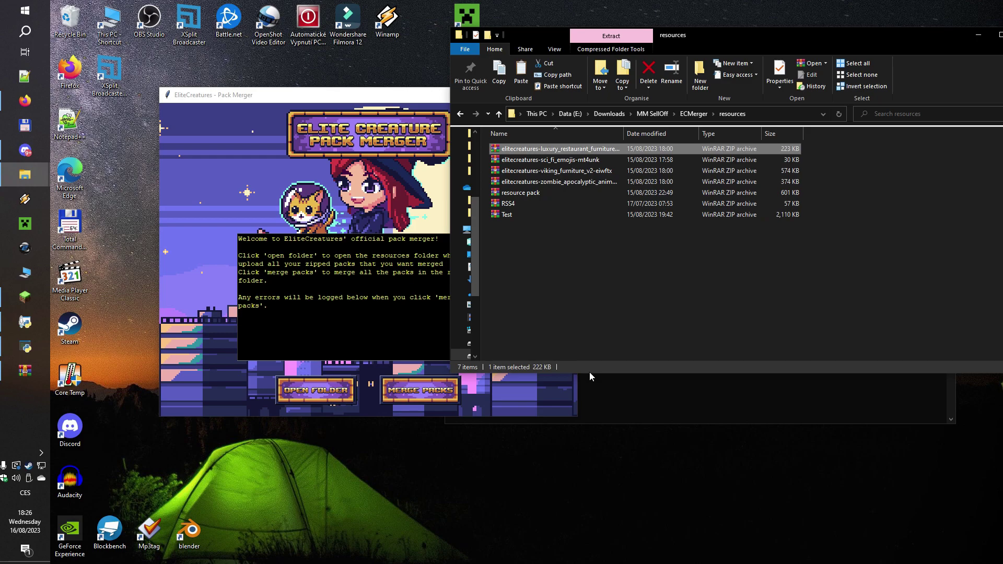
key("Delete")
Extract RSS.zip from the sci-fi emojis archive into the resources folder and close the archive
double_click(569, 149)
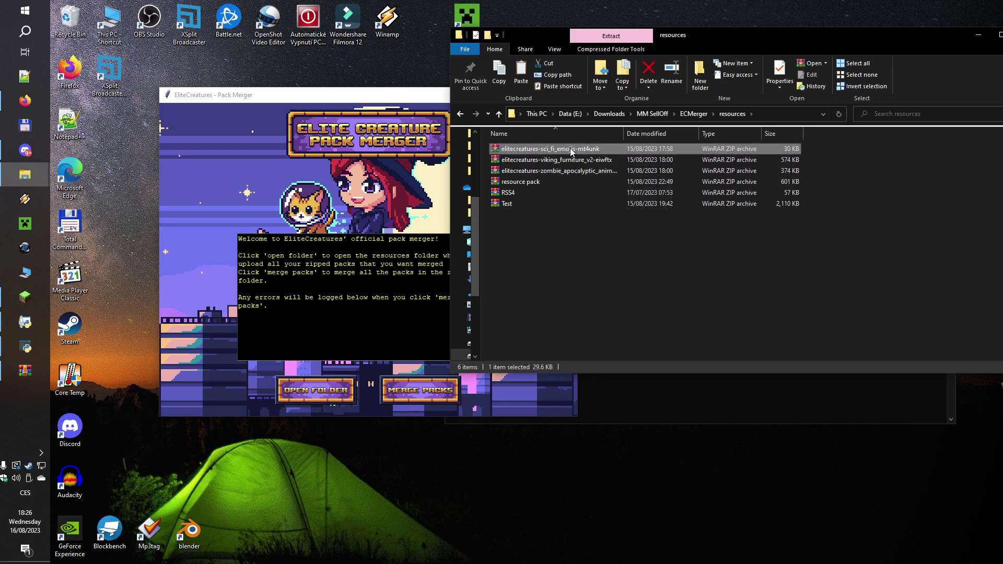
key("Escape")
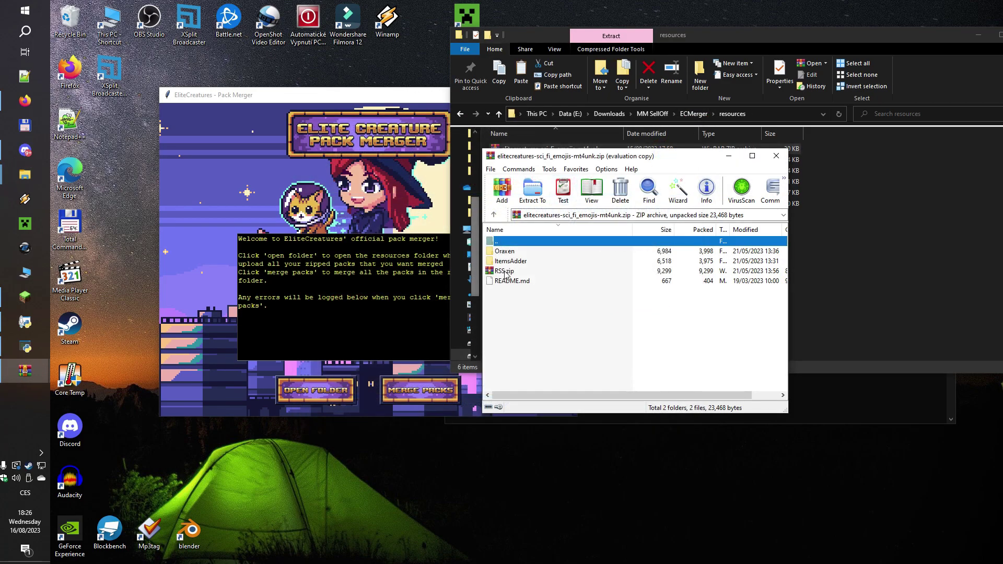
key("Down")
key("Escape")
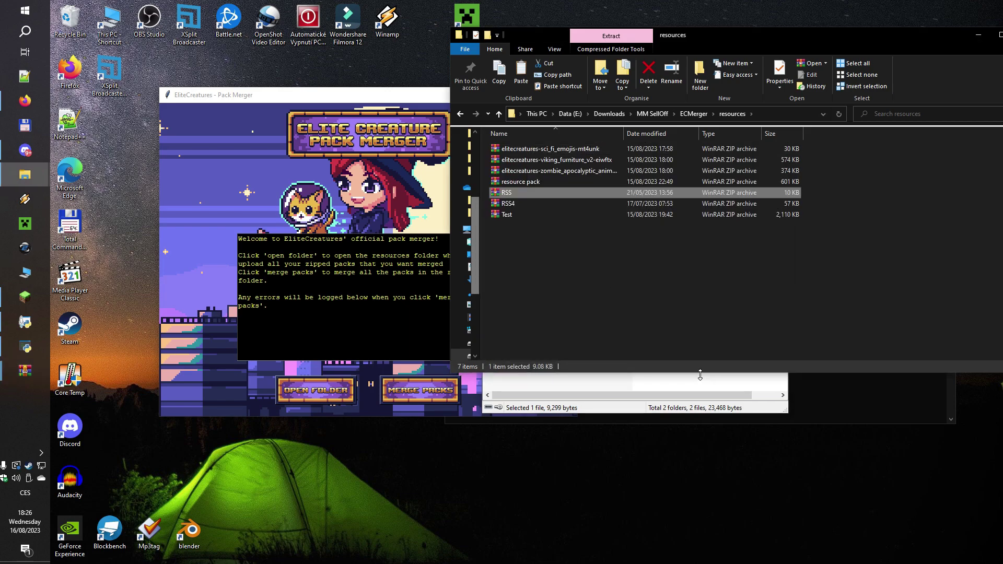
key("Return")
key("Escape")
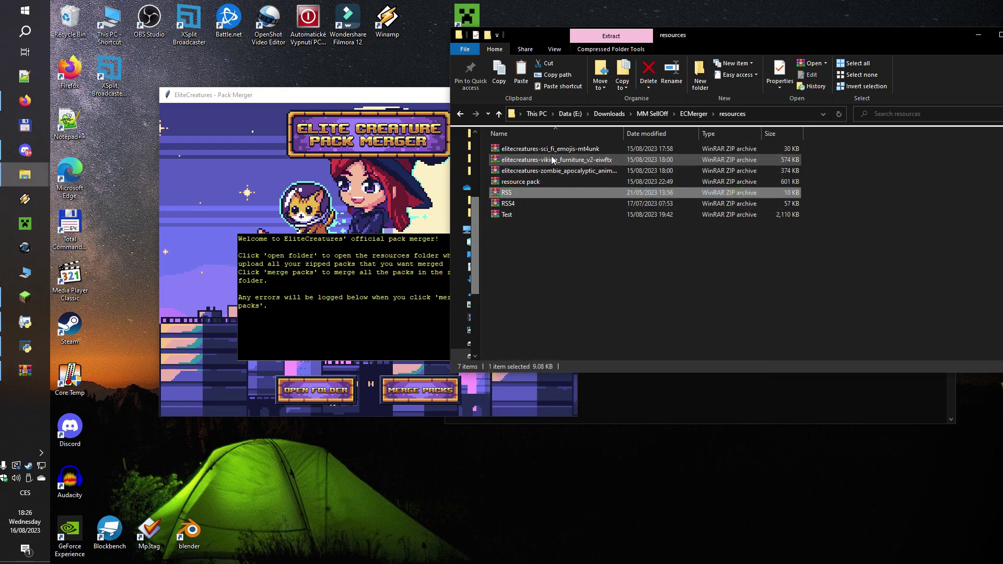
Delete the sci-fi emojis archive from the resources folder
left_click(553, 149)
key("Down")
key("Return")
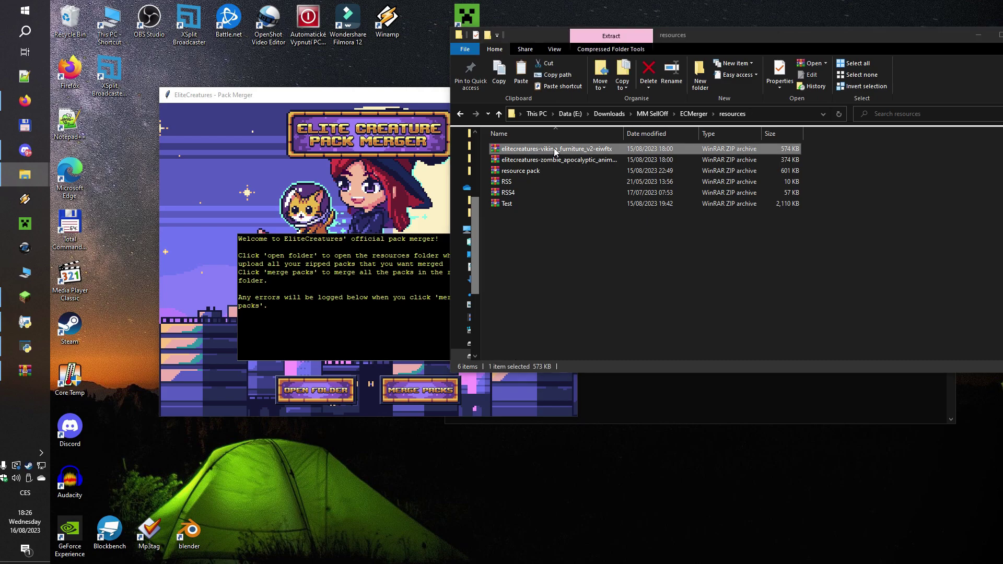
Extract RSS2.zip from the RSS folder of the viking furniture archive into the resources folder and close the archive
key("Down")
key("Return")
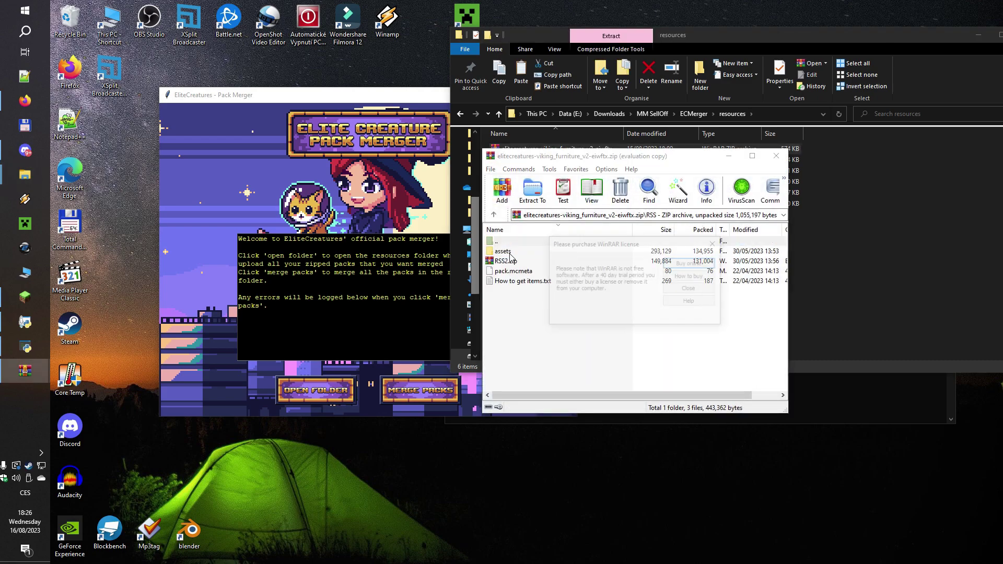
left_click(690, 289)
left_click_drag(506, 260, 859, 272)
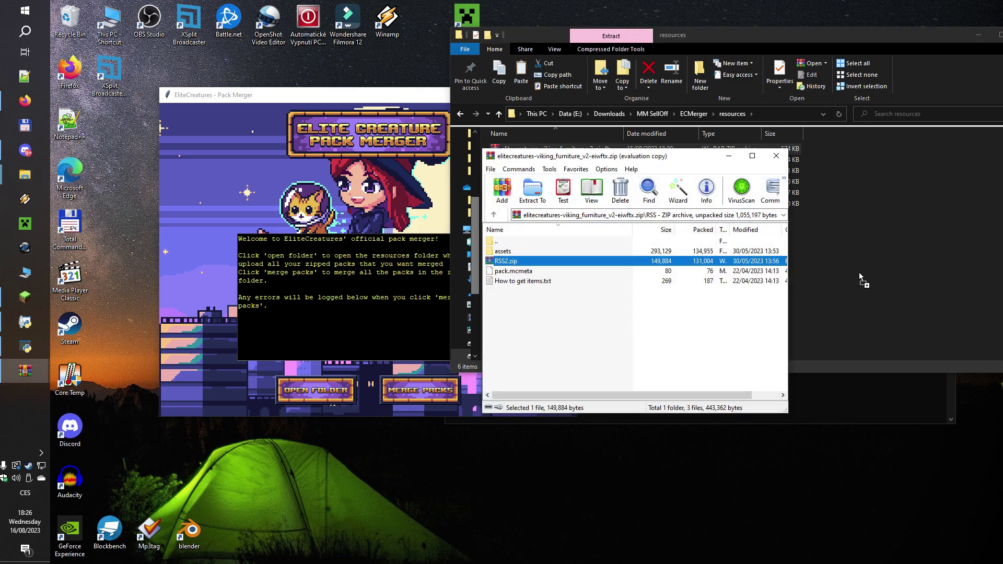
left_click(616, 384)
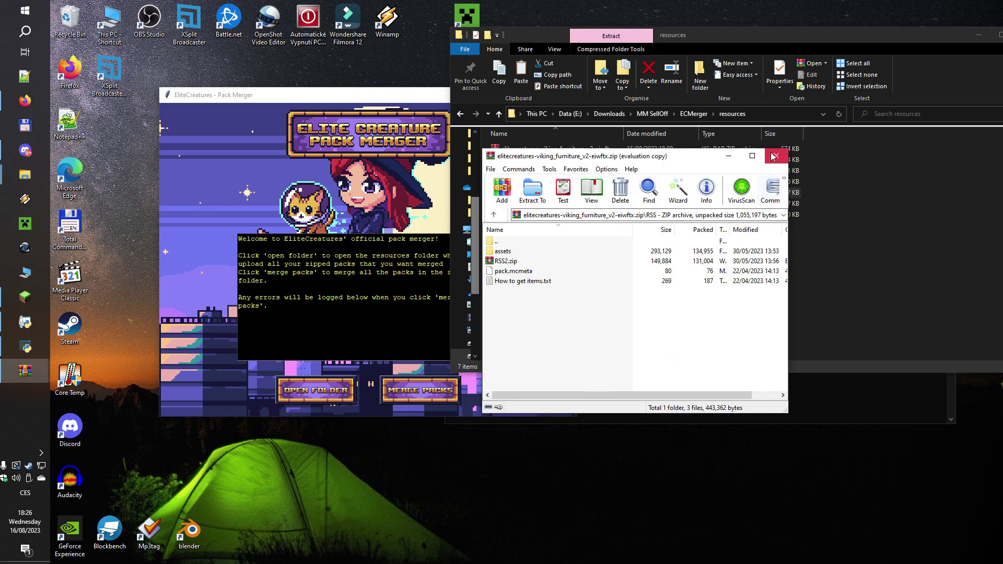
key("Escape")
double_click(552, 151)
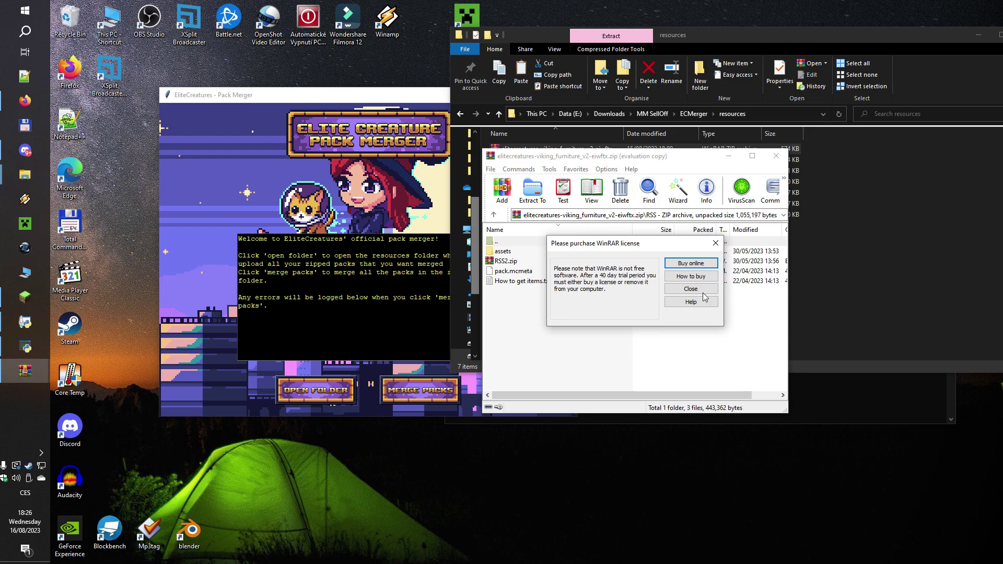
left_click(695, 292)
left_click_drag(558, 150, 759, 127)
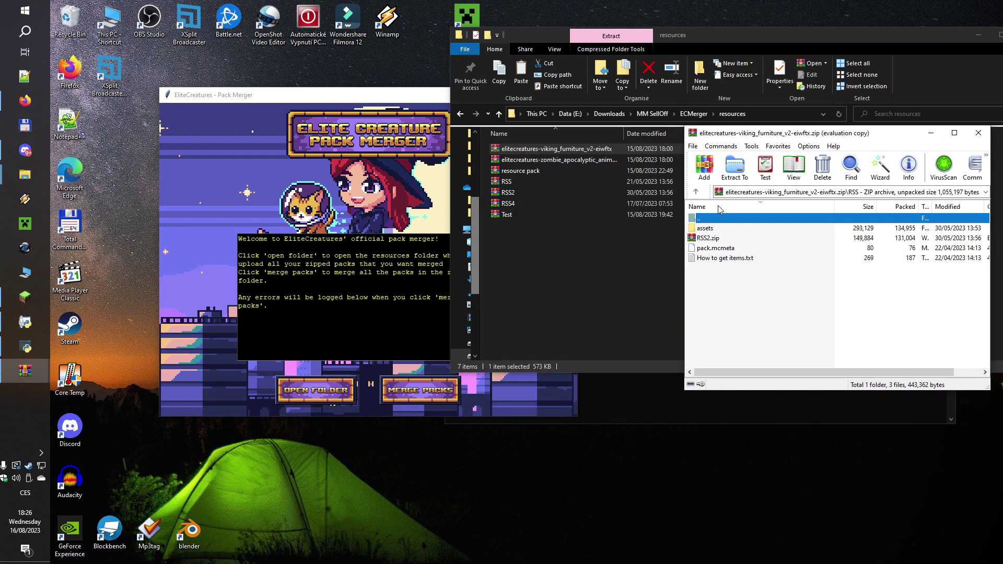
left_click_drag(708, 239, 576, 294)
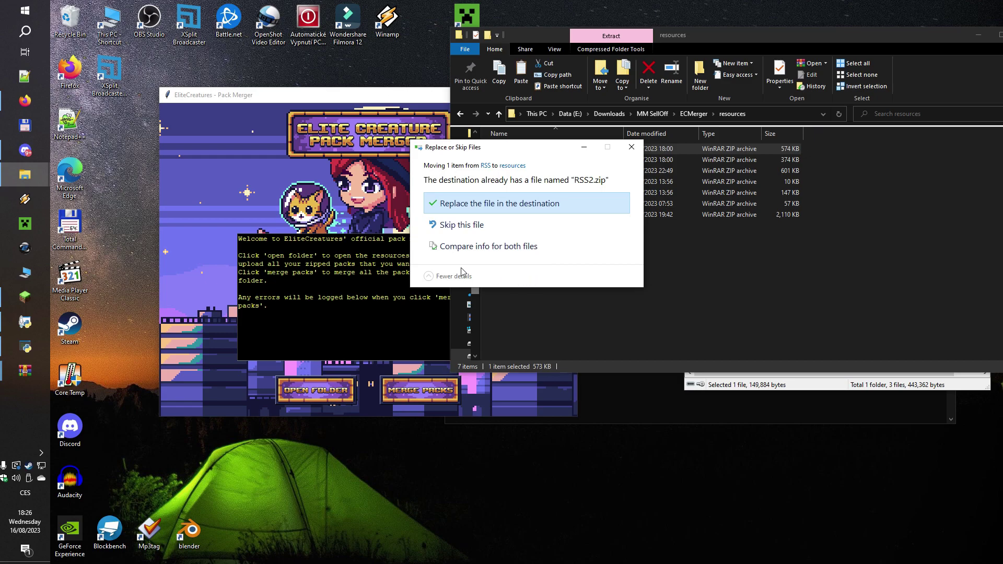
left_click(630, 150)
Rename RSS2.zip inside the viking furniture archive's RSS folder to RSS555.zip and extract it into the resources folder
double_click(543, 150)
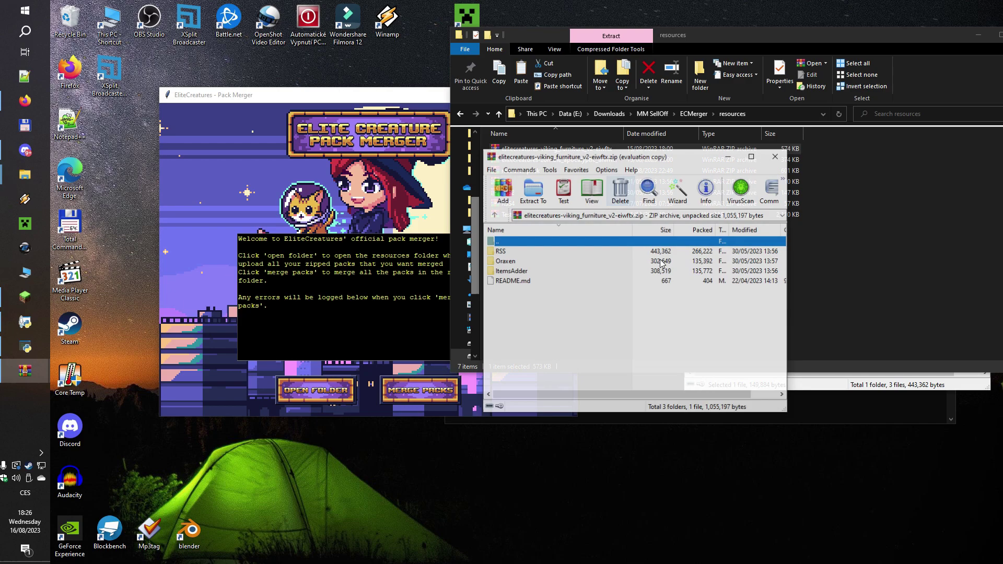
double_click(506, 251)
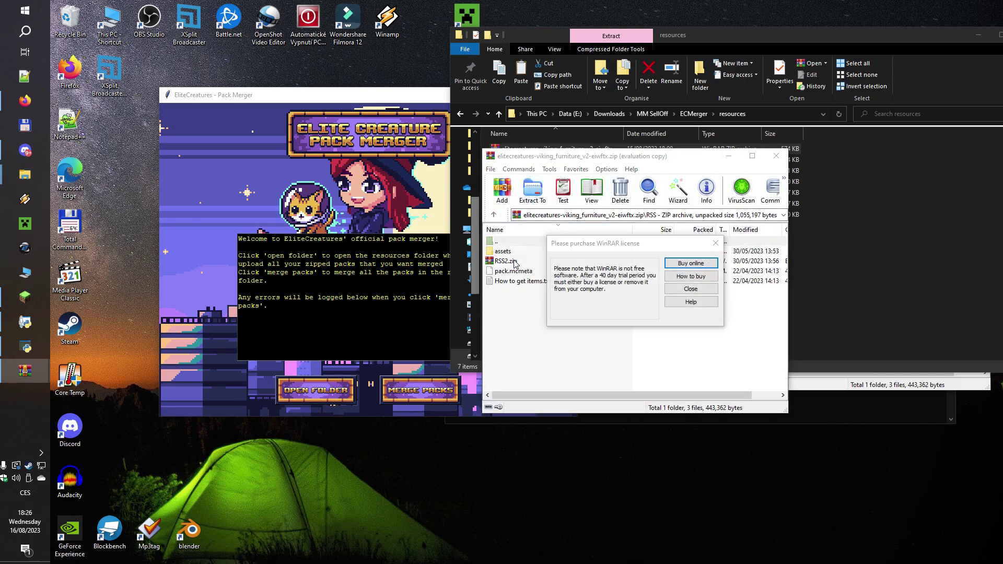
key("Escape")
left_click(516, 261)
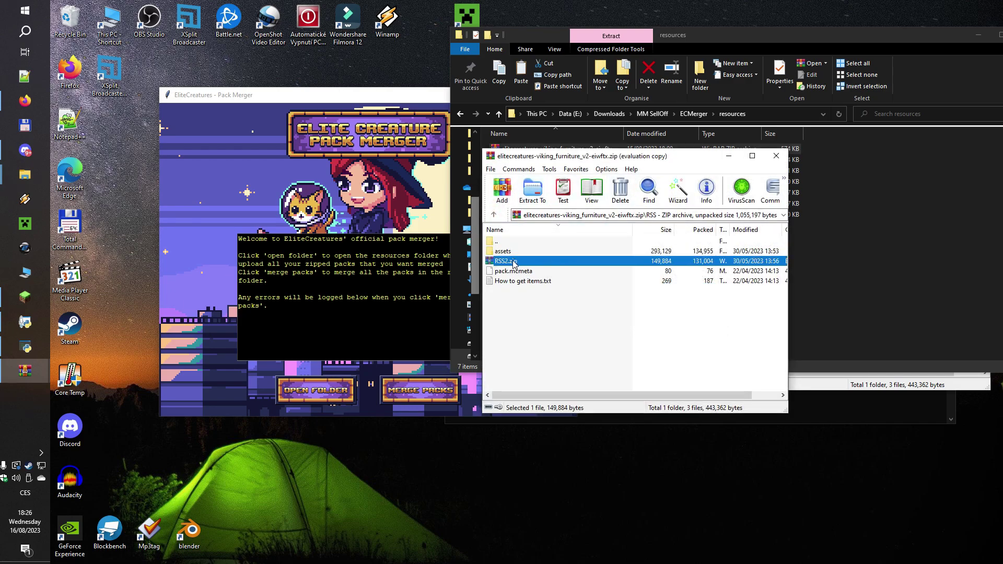
left_click(514, 262)
left_click(507, 261)
type("555")
key("Return")
left_click_drag(564, 155, 814, 168)
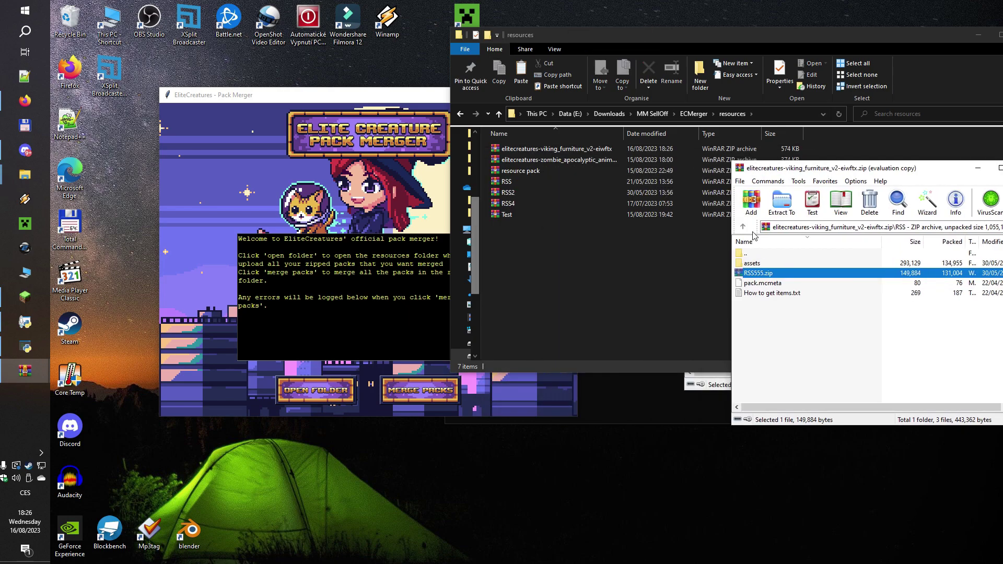
left_click_drag(570, 296, 570, 293)
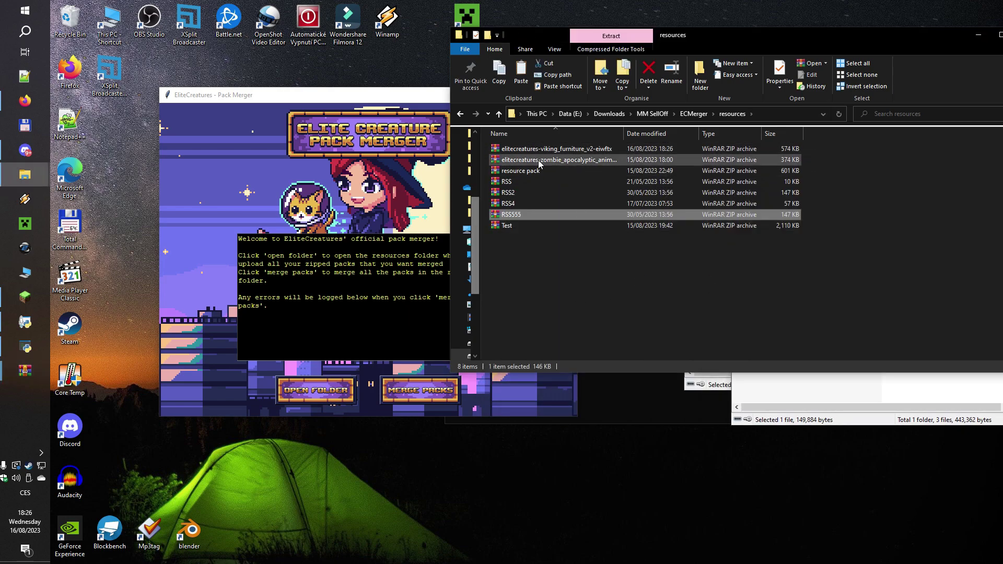
Remove the viking furniture archive from resources, and delete RSS3.zip from the RSS folder inside the zombie apocalyptic weapon set archive
double_click(554, 150)
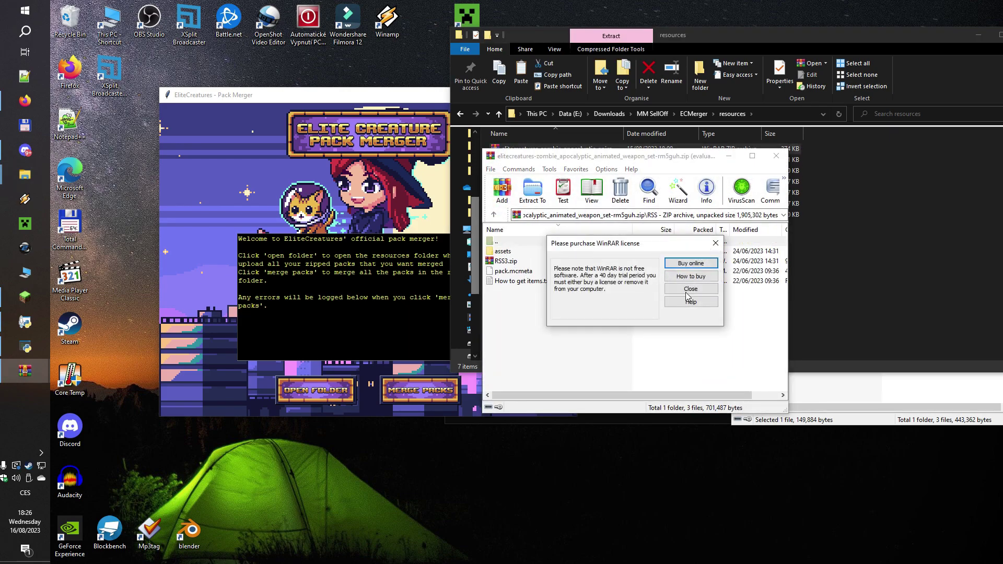
key("Escape")
left_click(530, 262)
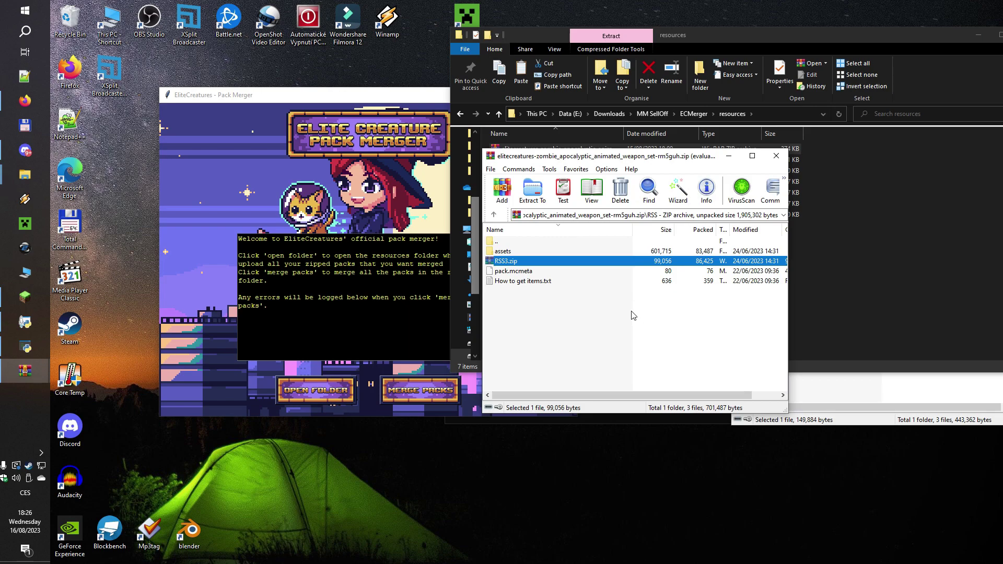
key("Delete")
key("Return")
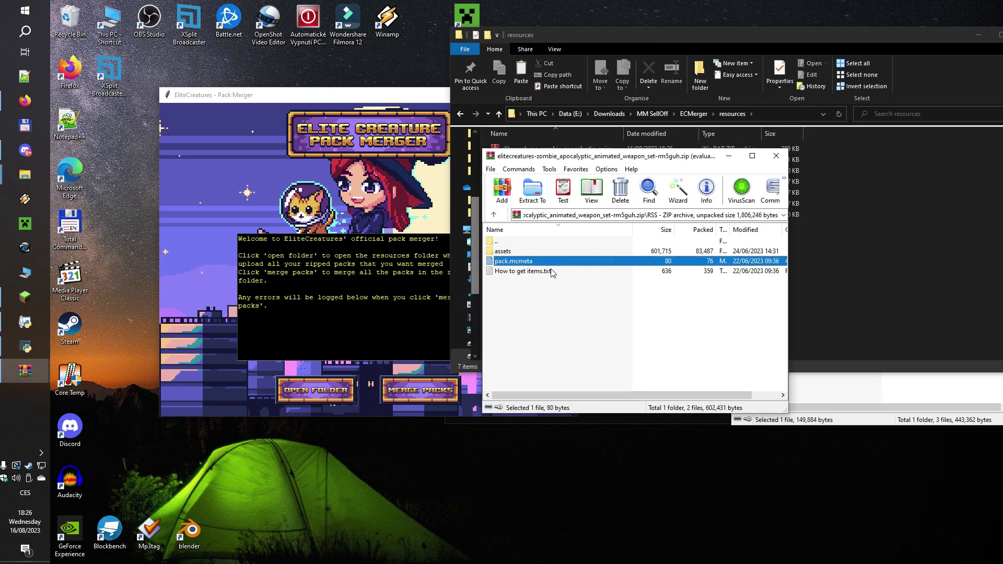
left_click(554, 308)
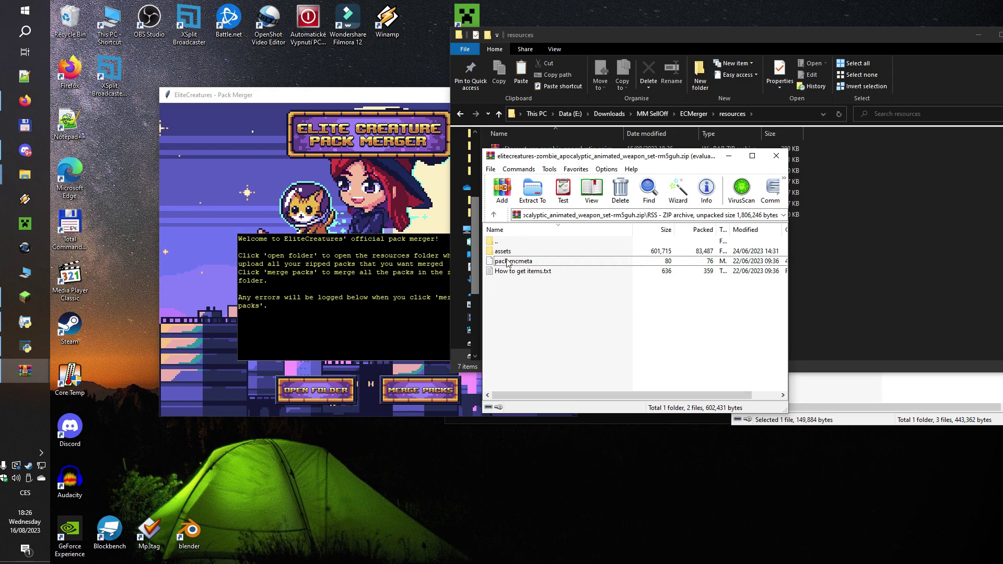
Copy assets, pack.mcmeta and How to get items.txt from the RSS folder to the root of the zombie weapon set archive
left_click_drag(571, 155, 698, 161)
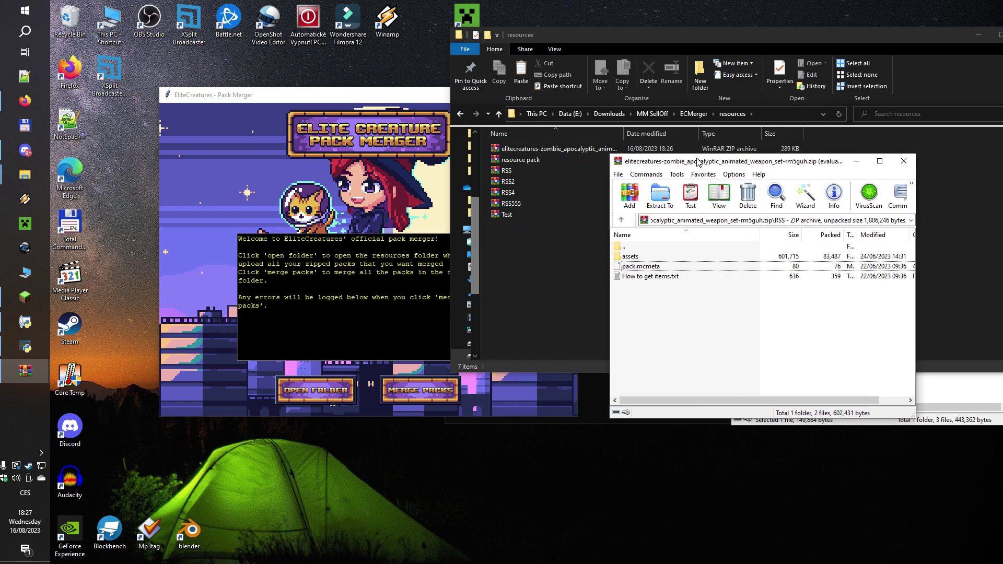
left_click(638, 277)
left_click(634, 258, "shift")
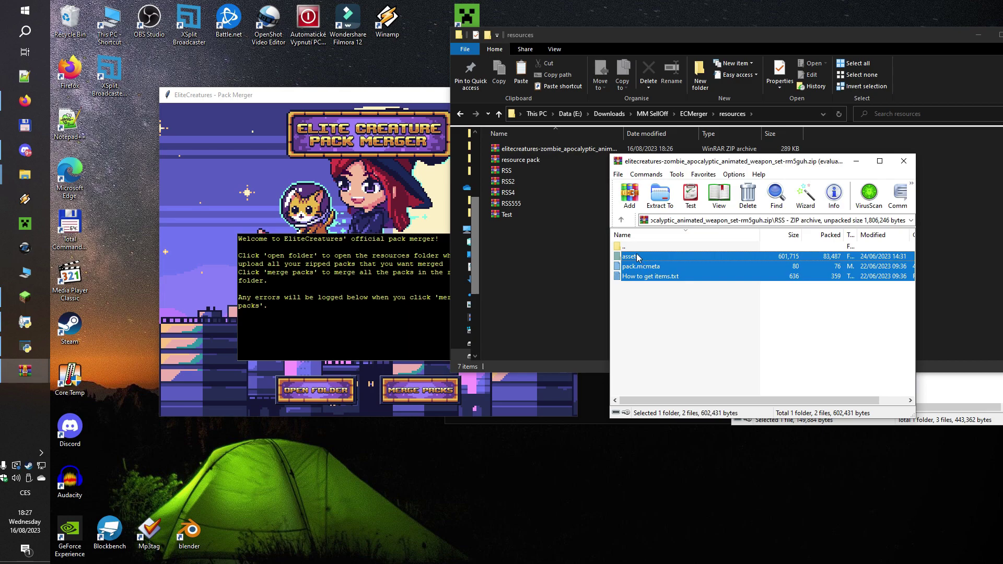
double_click(634, 247)
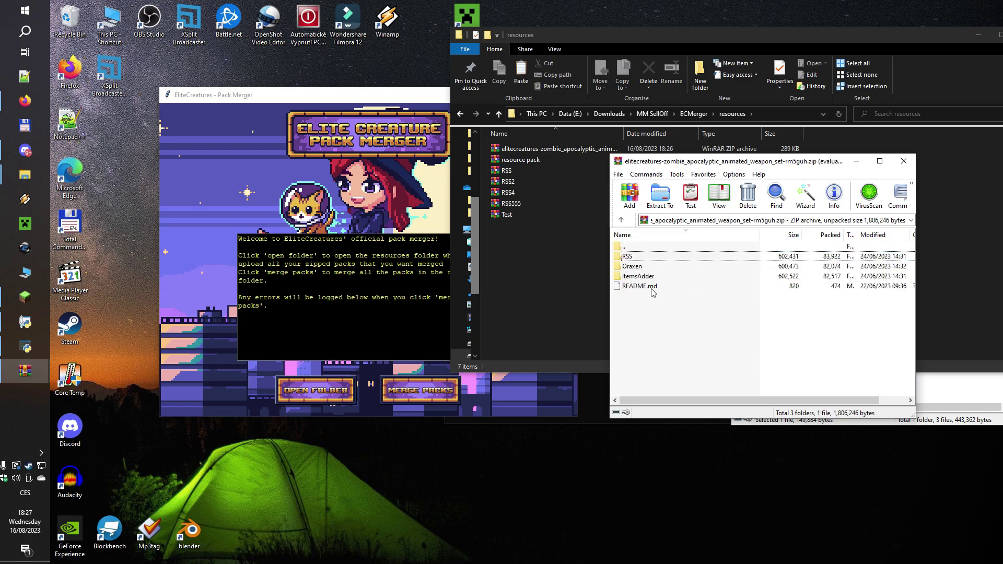
key("ctrl+v")
left_click(777, 389)
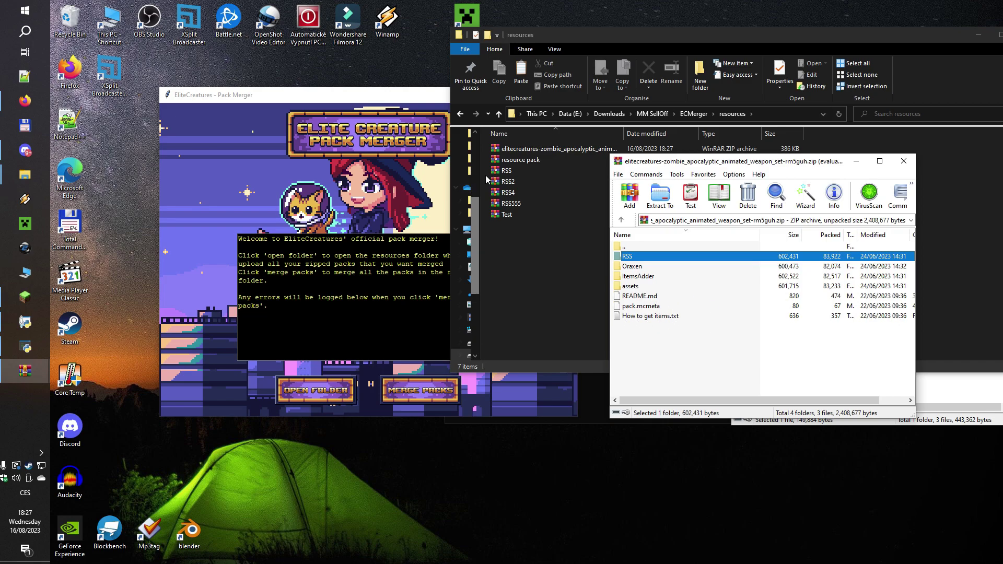
Delete the RSS, Oraxen and ItemsAdder folders from the root of the zombie apocalyptic weapon set archive
double_click(642, 258)
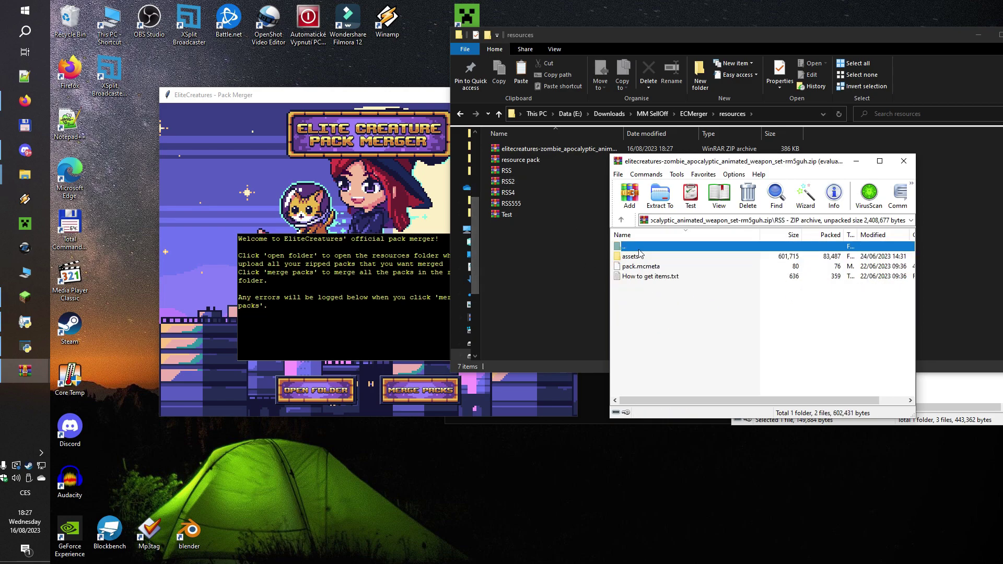
double_click(638, 248)
left_click(648, 287)
left_click(649, 275)
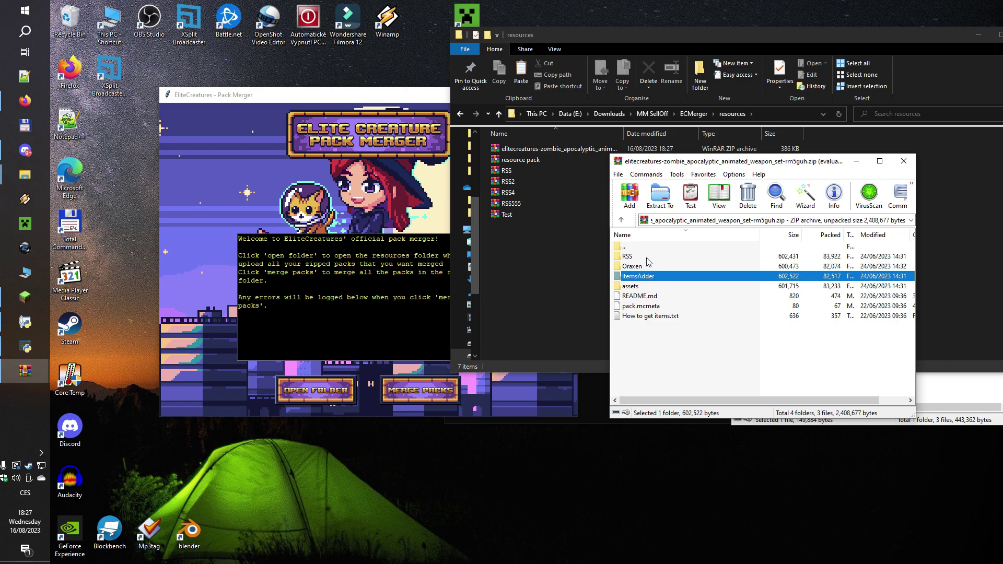
left_click(647, 257, "shift")
key("Delete")
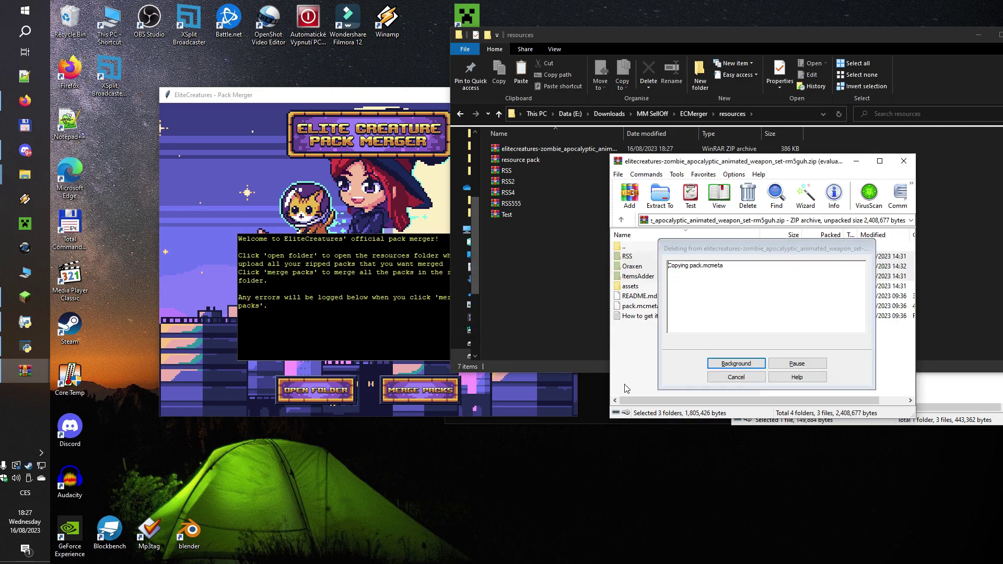
key("Return")
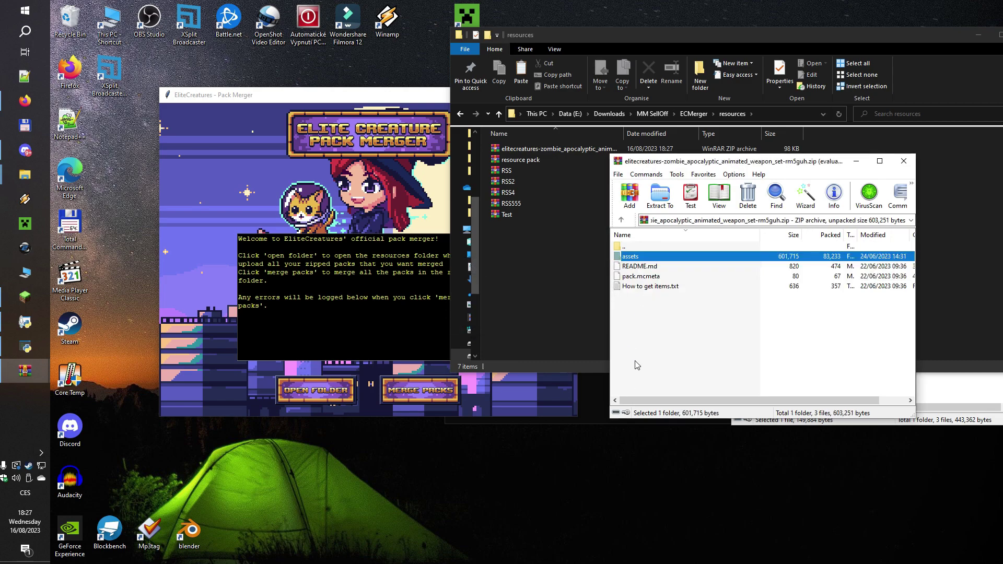
left_click(654, 310)
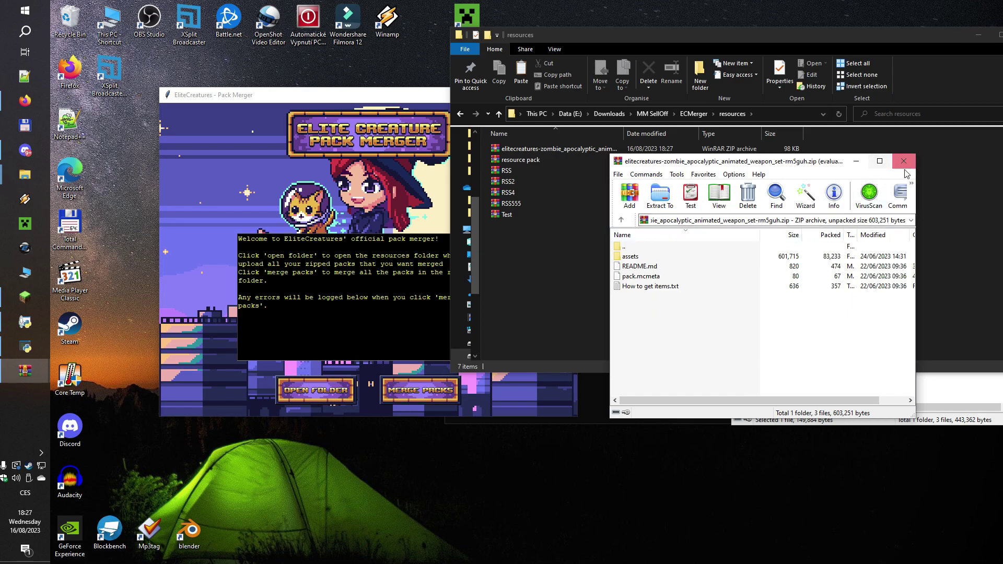
Close the zombie apocalyptic weapon set archive and delete it from the resources folder
left_click(828, 155)
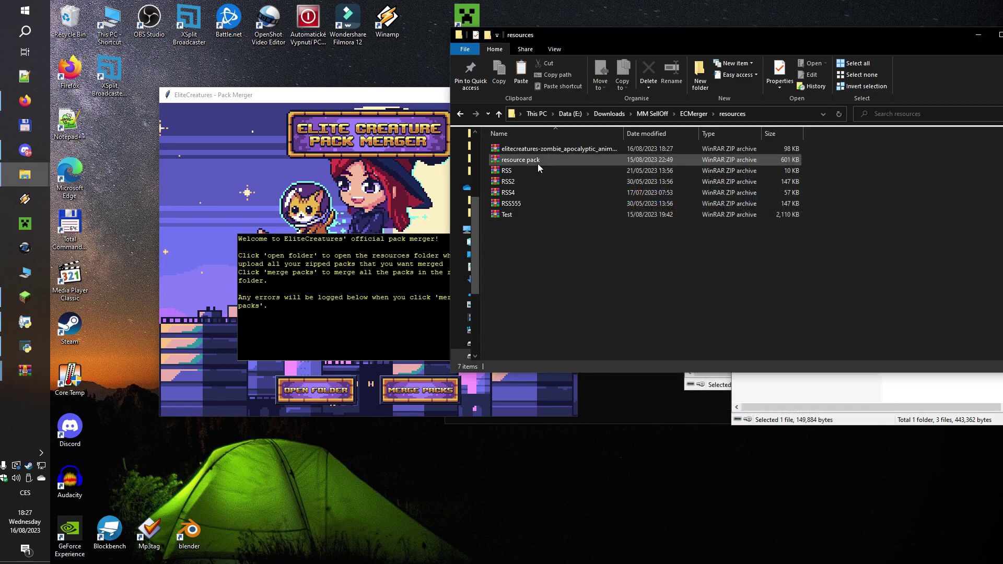
double_click(560, 148)
left_click(903, 162)
key("Delete")
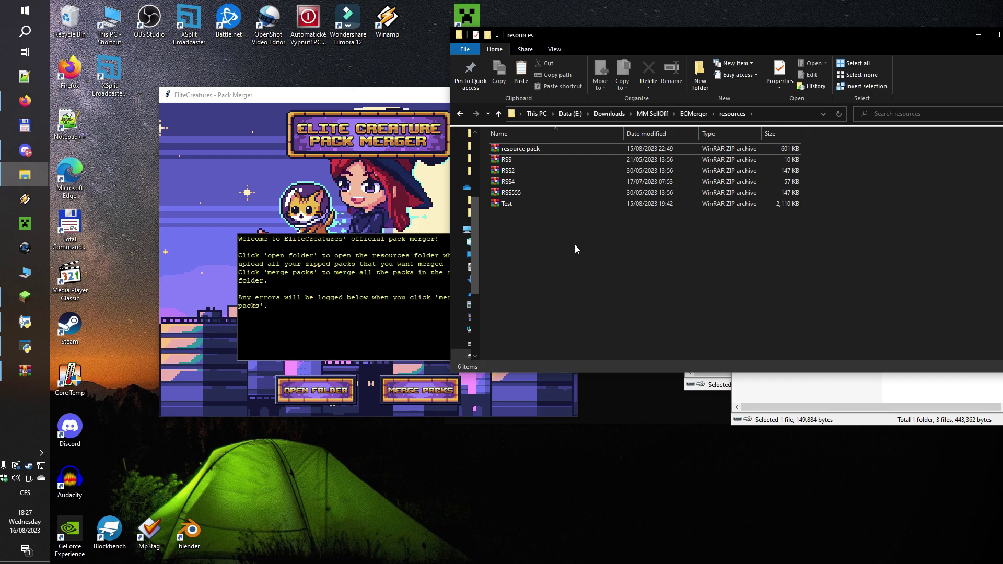
Check the root contents of the Test zip in the resources folder and close the archive
left_click(515, 207)
double_click(515, 209)
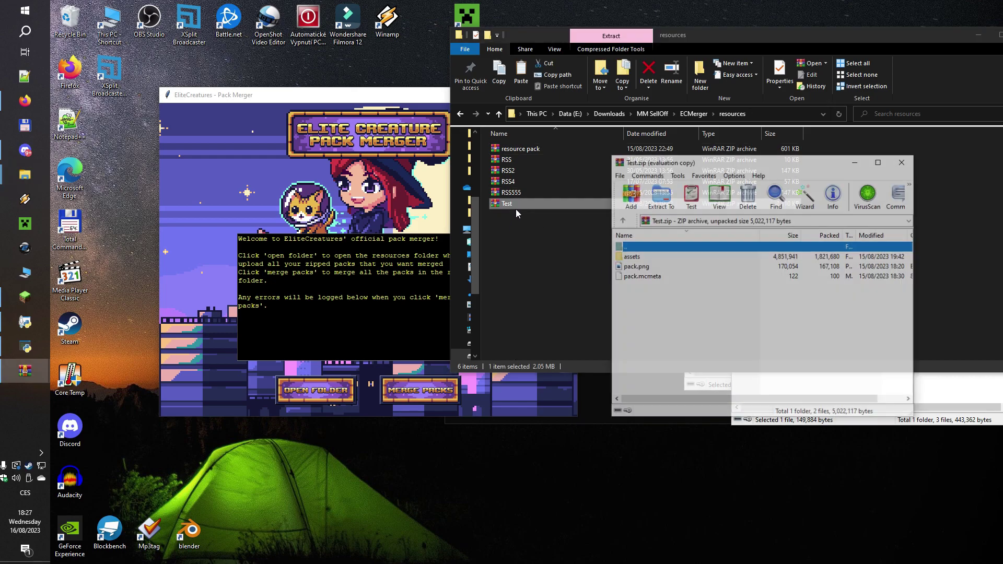
left_click(913, 159)
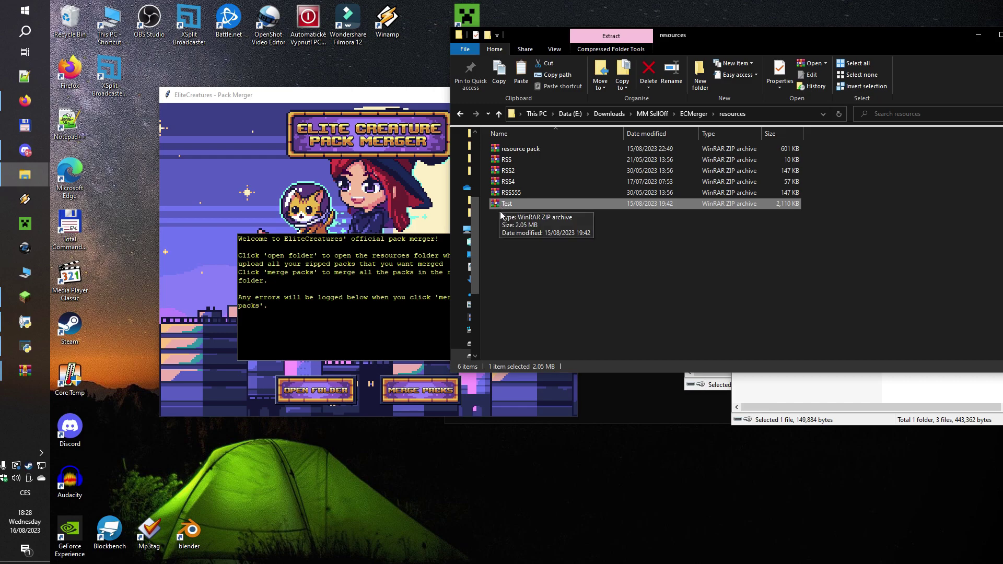
left_click(566, 296)
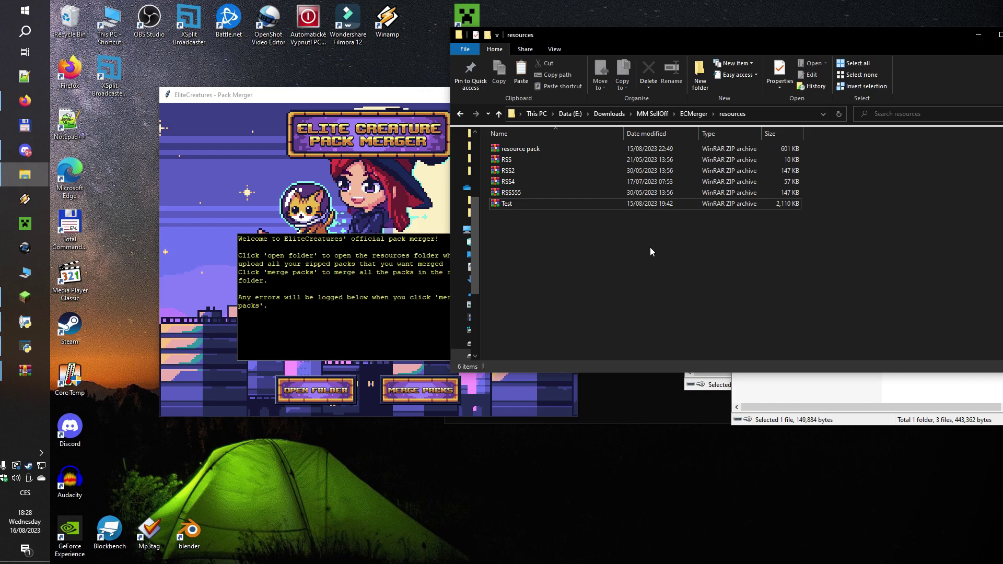
Merge all packs in the resources folder and move the merged_resources window clear of the Pack Merger
left_click(397, 406)
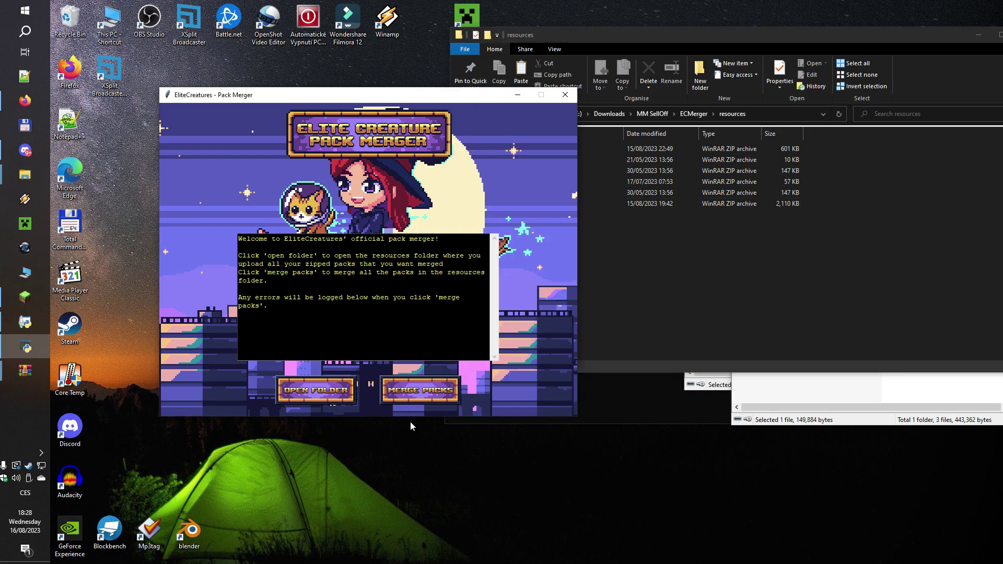
left_click(434, 399)
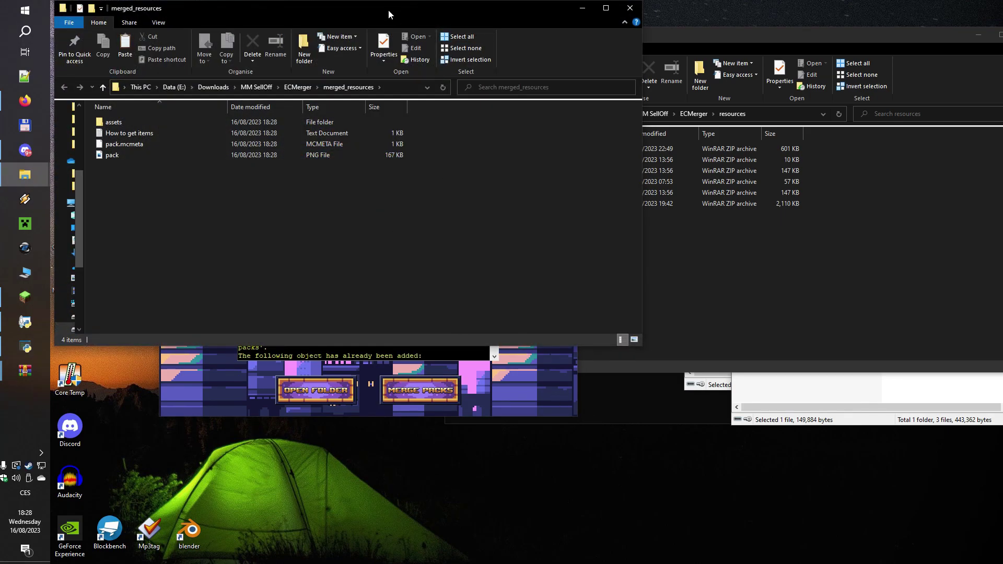
left_click_drag(388, 10, 801, 133)
Read through the Pack Merger's log for messages about duplicate custom model data entries
left_click(379, 289)
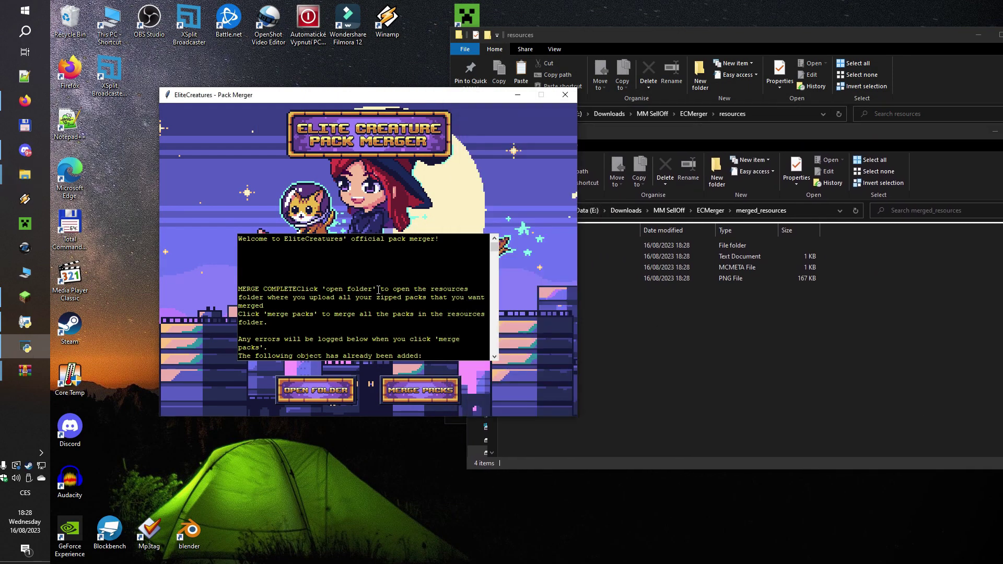
scroll(324, 294, "down", 1)
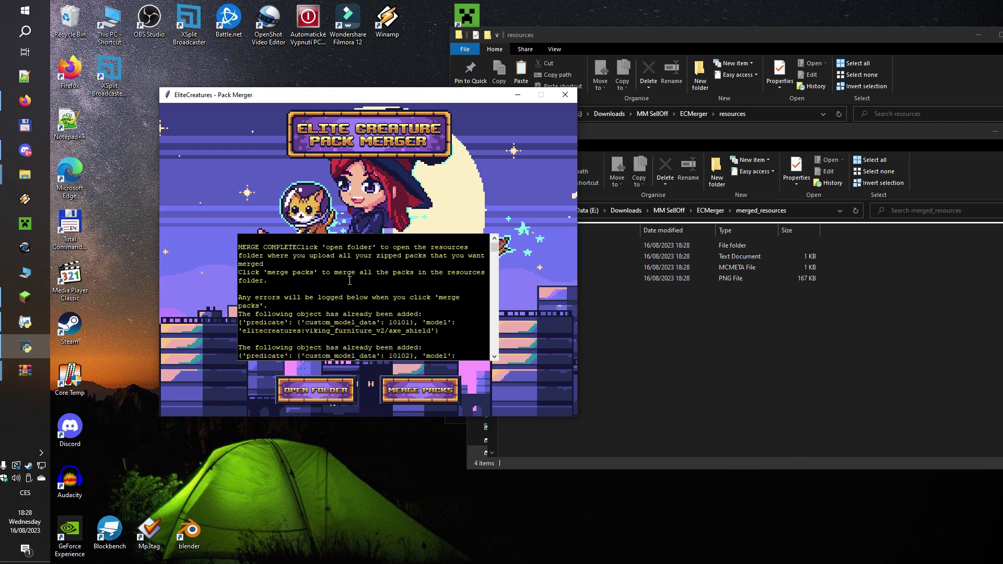
scroll(344, 282, "down", 2)
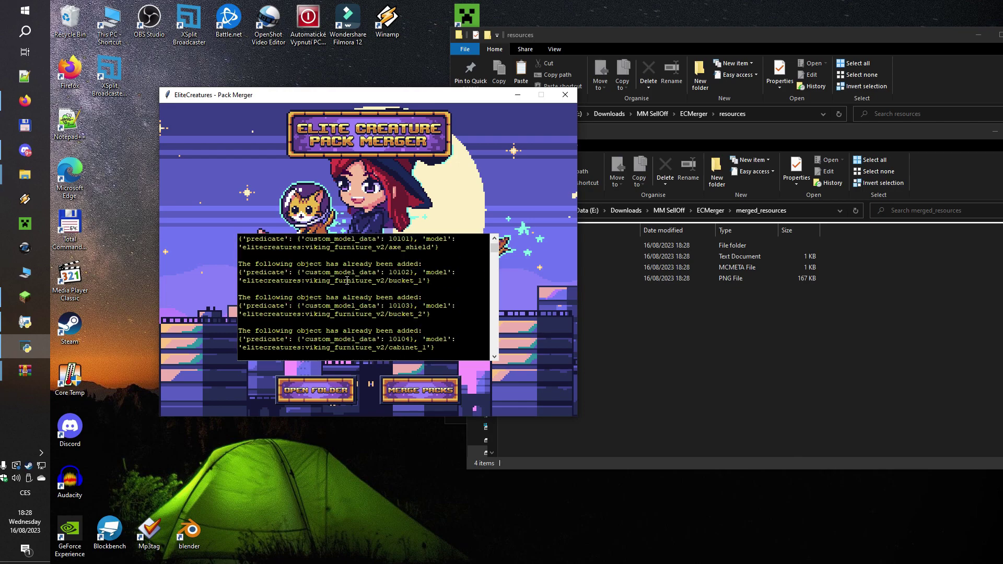
scroll(347, 281, "down", 10)
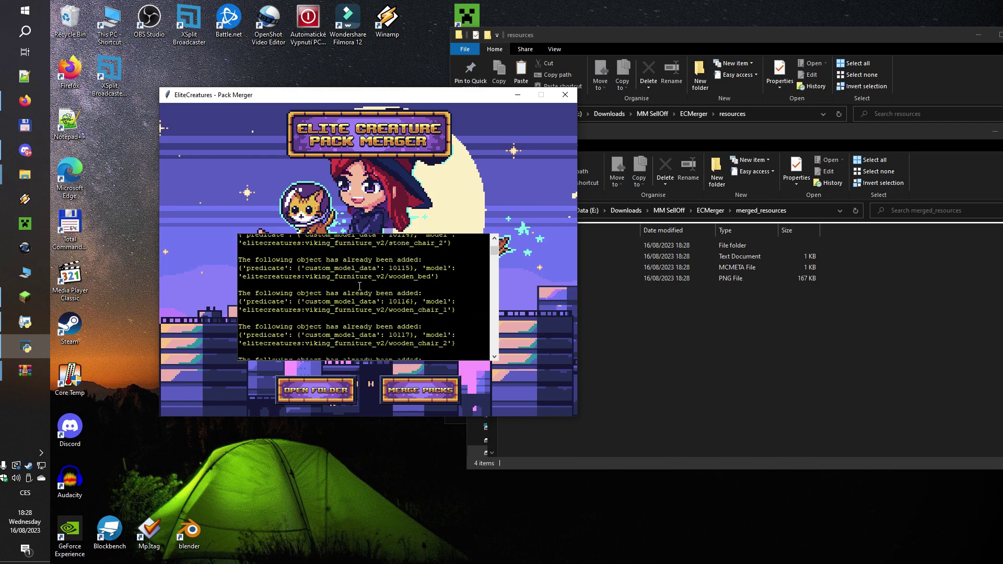
scroll(361, 288, "down", 8)
scroll(406, 301, "down", 10)
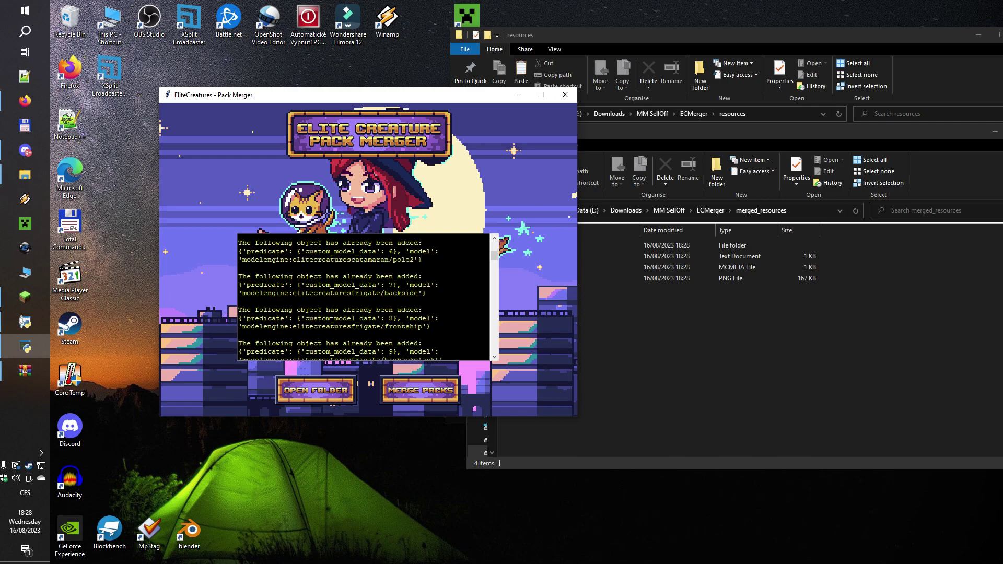
scroll(277, 319, "down", 15)
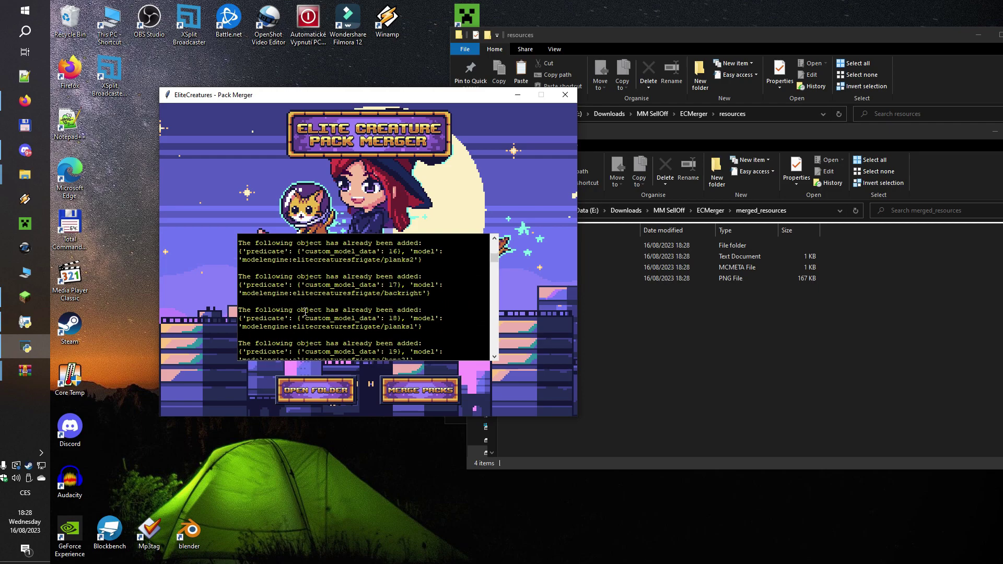
scroll(363, 314, "down", 12)
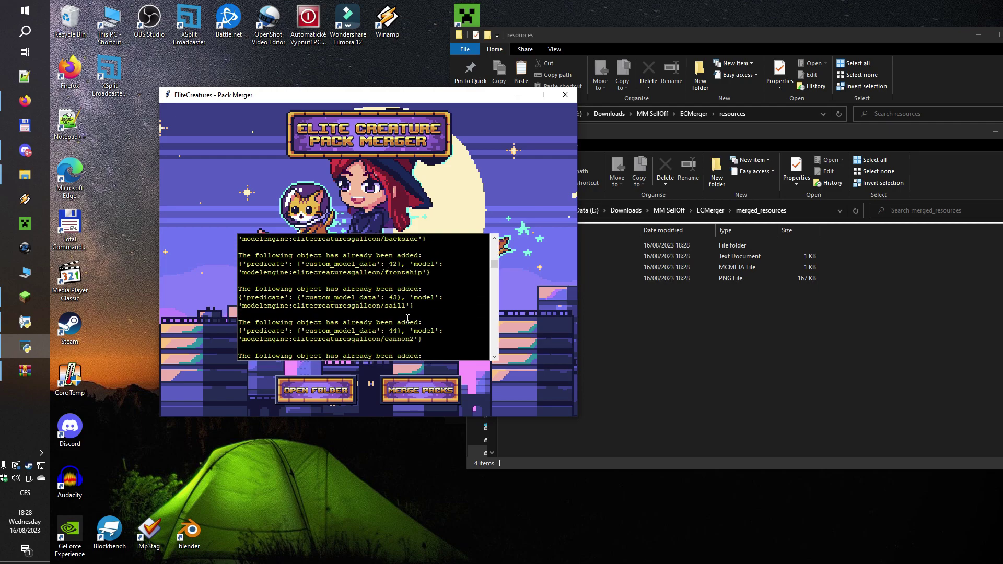
Open the output text file in the ECMerger folder and review its logged entries
left_click(703, 344)
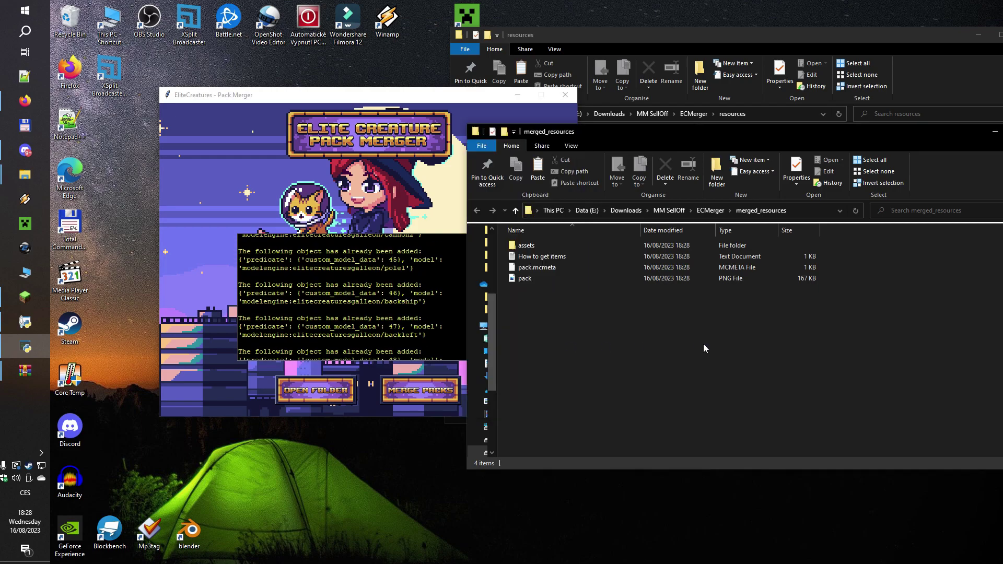
left_click(703, 212)
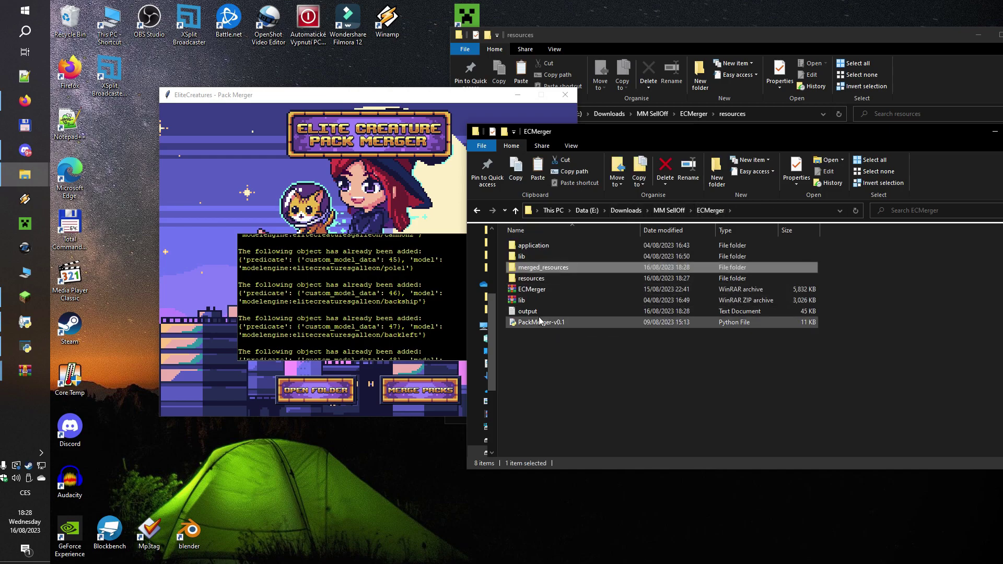
double_click(538, 312)
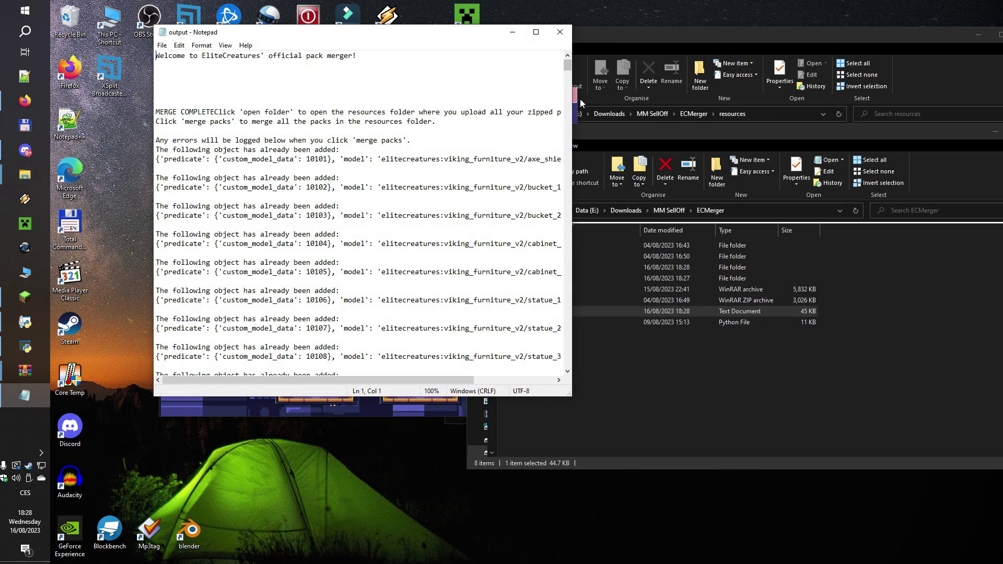
left_click_drag(568, 65, 553, 358)
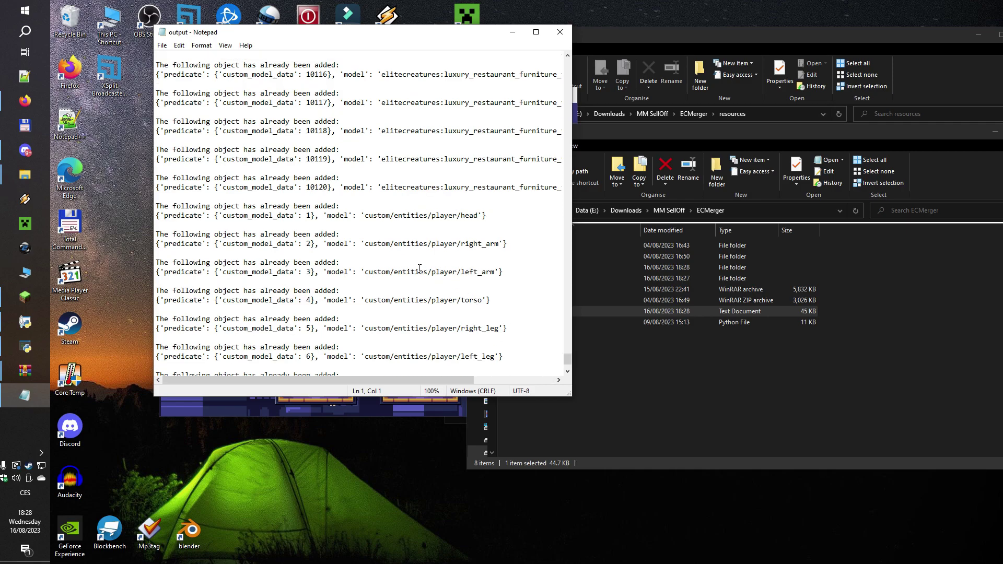
scroll(420, 268, "up", 15)
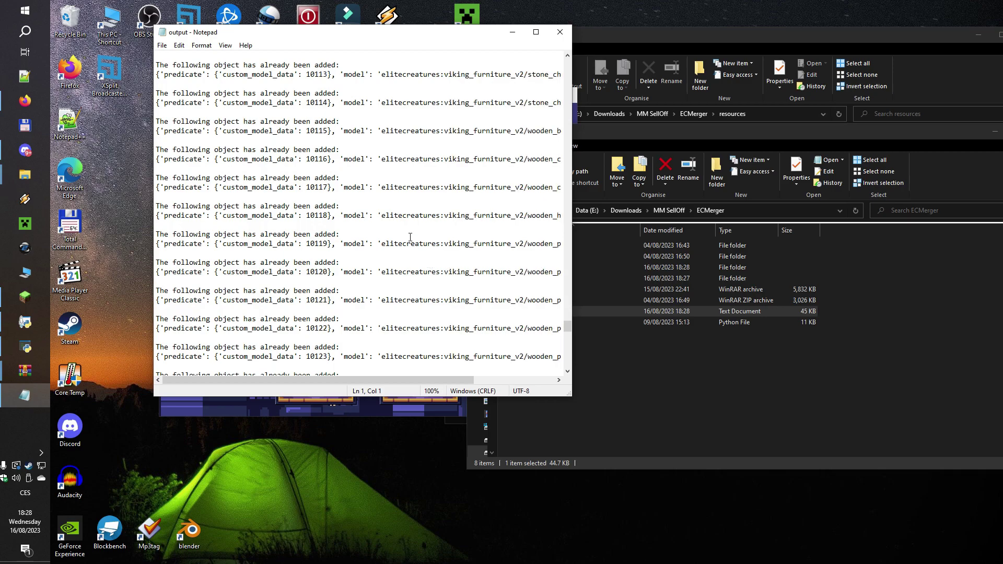
scroll(410, 237, "up", 20)
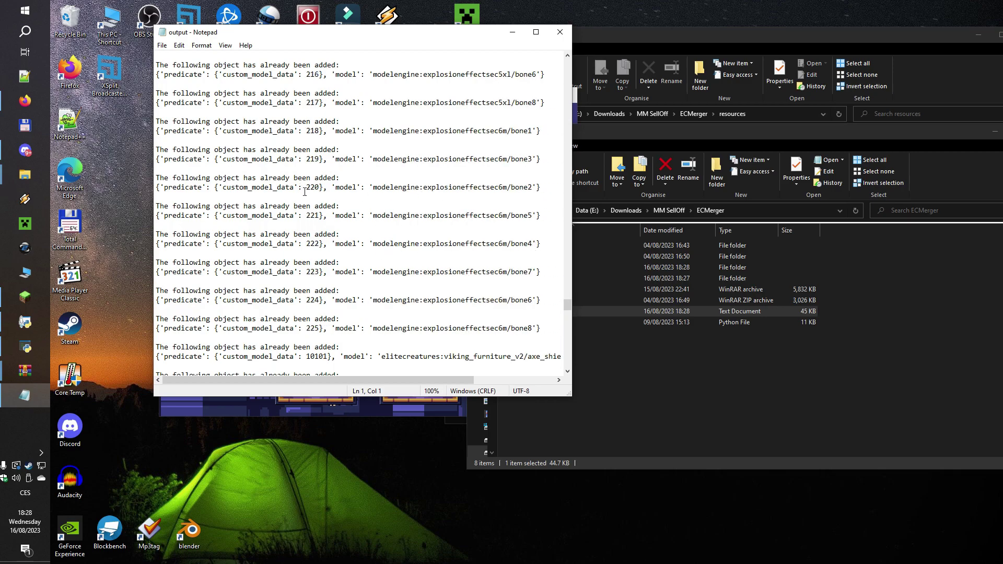
scroll(327, 208, "up", 20)
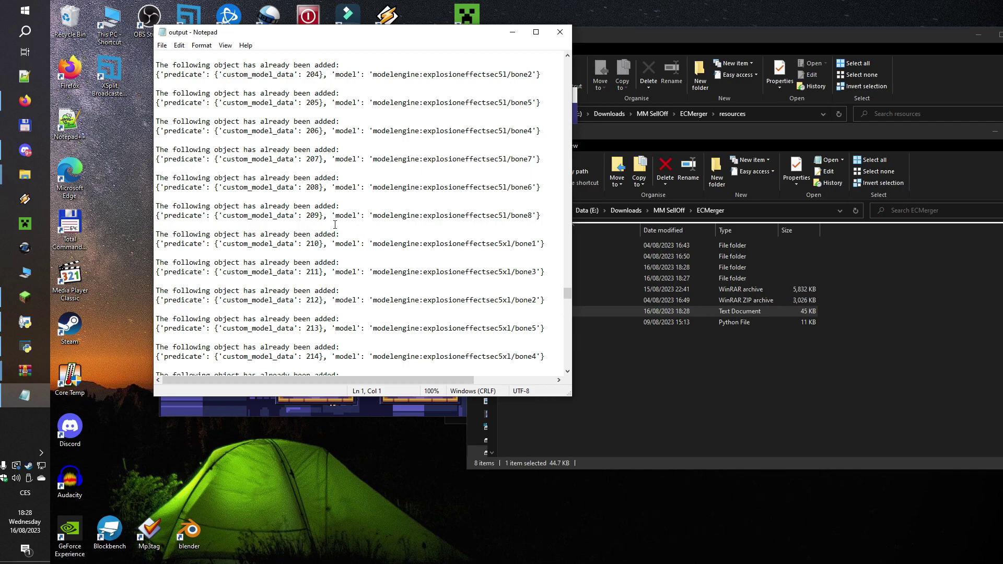
scroll(344, 219, "up", 9)
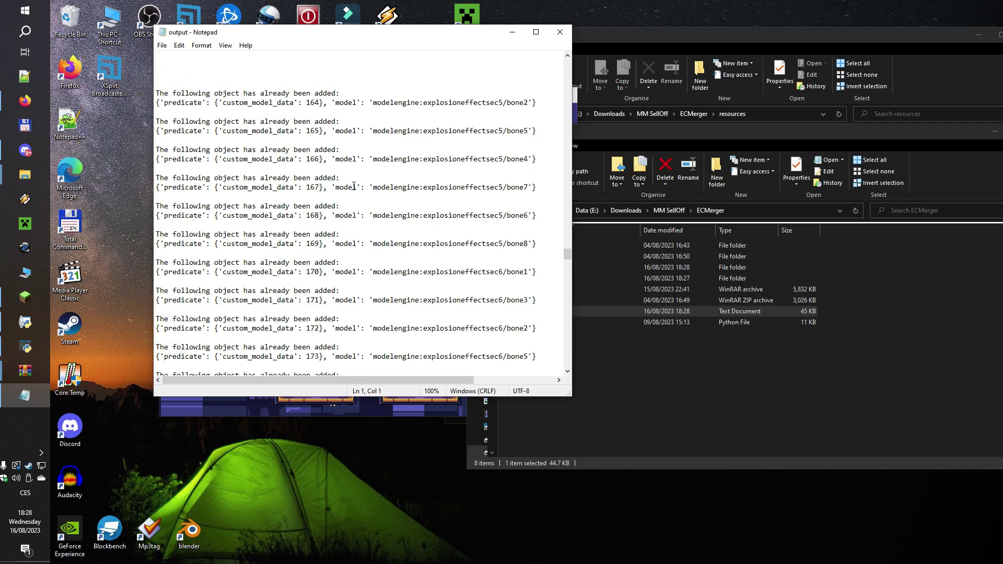
scroll(354, 187, "up", 20)
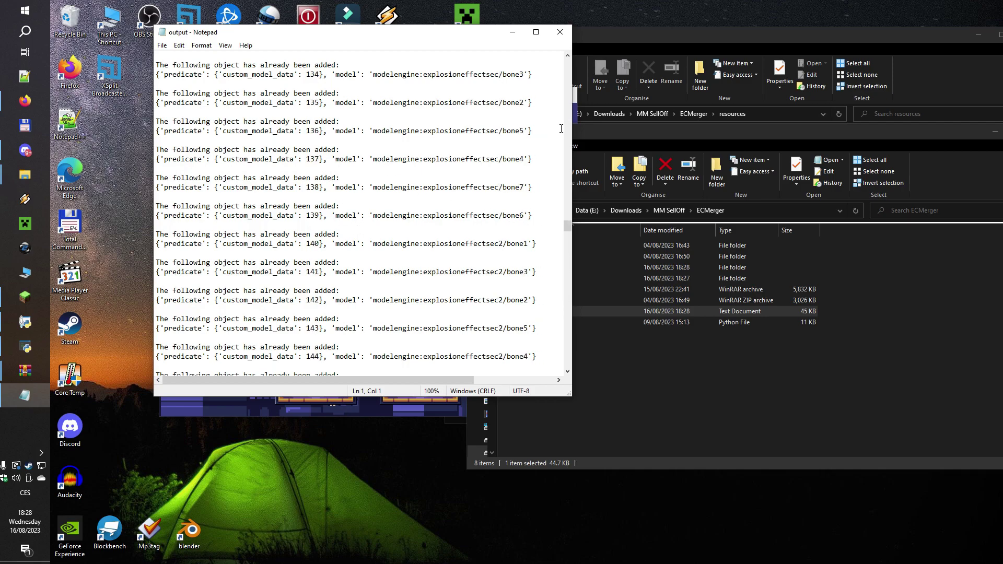
left_click_drag(568, 230, 575, 171)
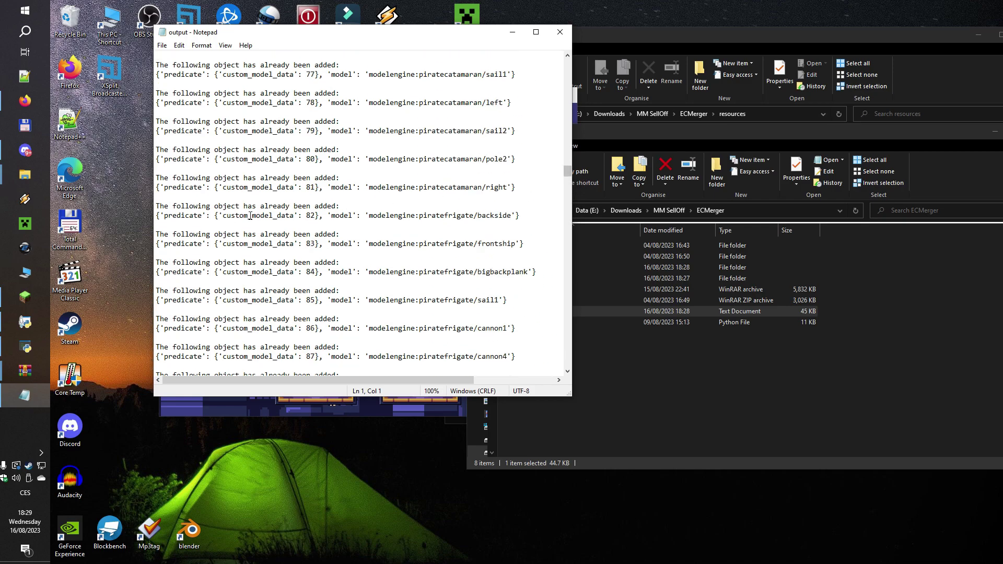
Highlight the piratefrigate/backside predicate line in the output log, return to the start of the file and close it
left_click_drag(206, 205, 157, 211)
left_click(531, 217)
left_click(157, 223)
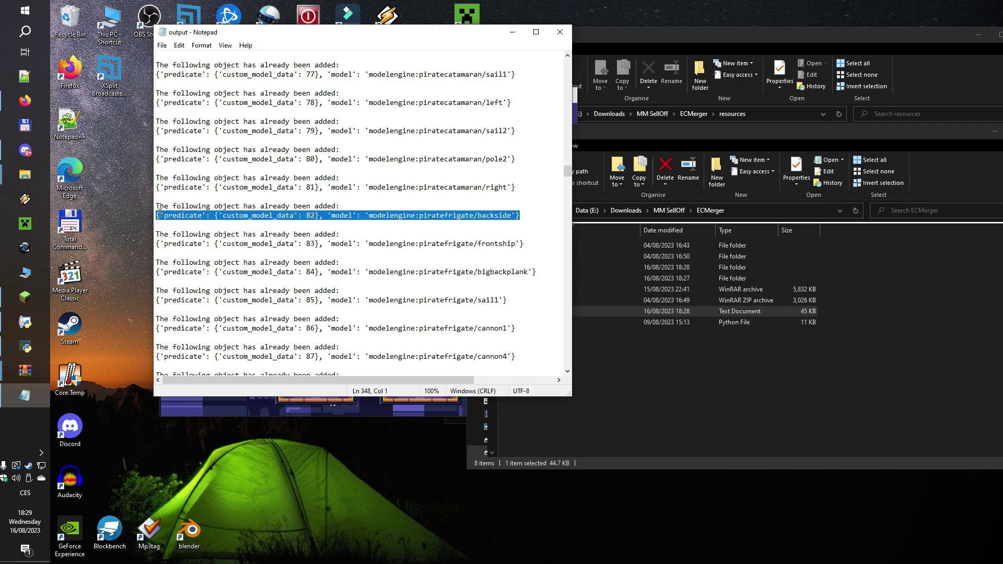
left_click(440, 159)
left_click_drag(567, 171, 559, 59)
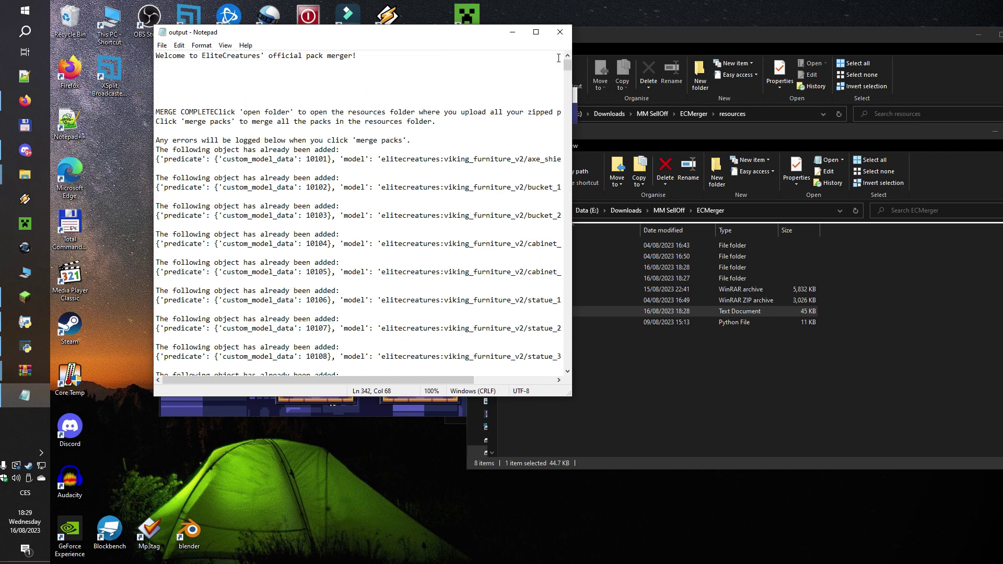
left_click(560, 31)
left_click(648, 362)
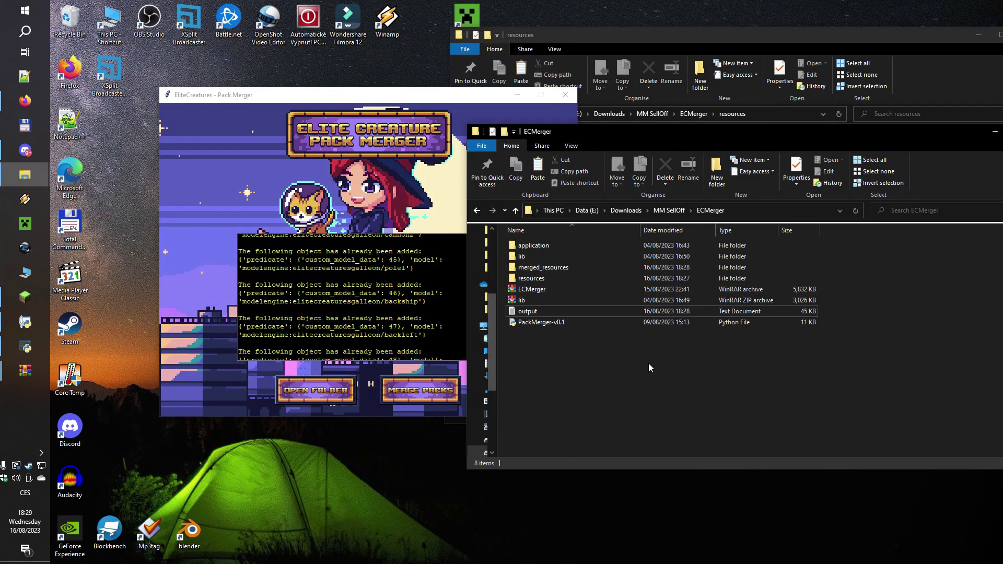
Open the How to get items text file in the merged_resources folder
double_click(550, 270)
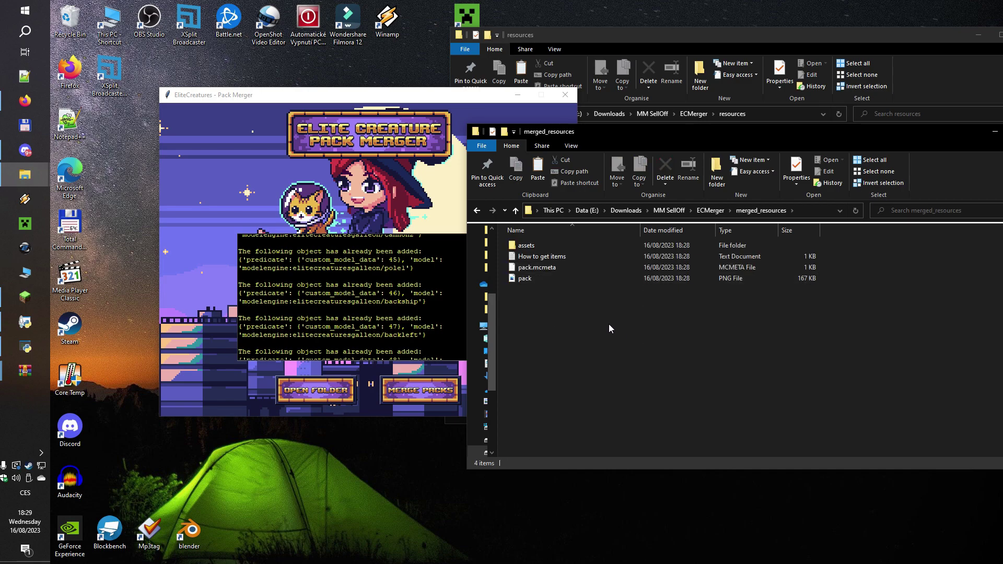
left_click(559, 257)
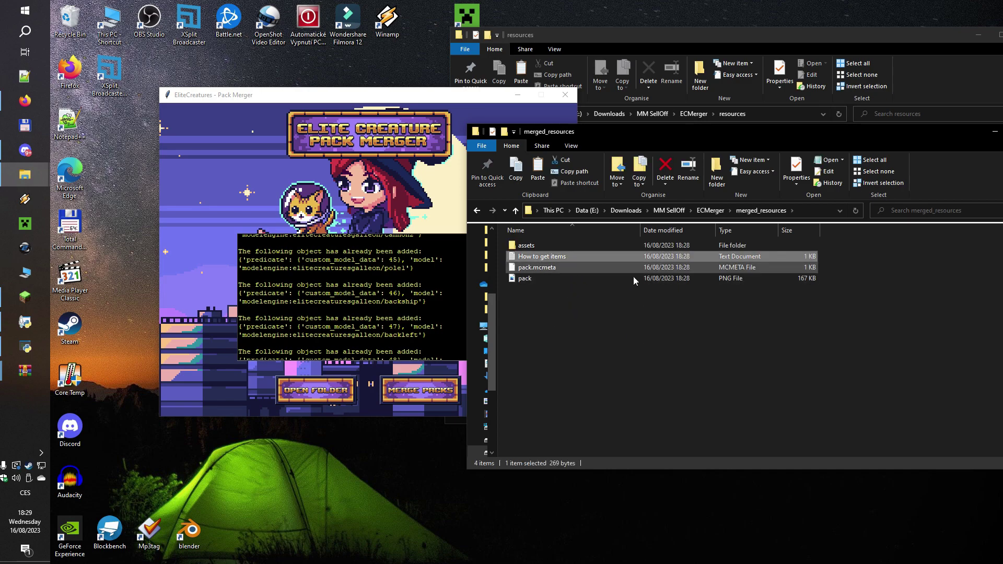
double_click(541, 256)
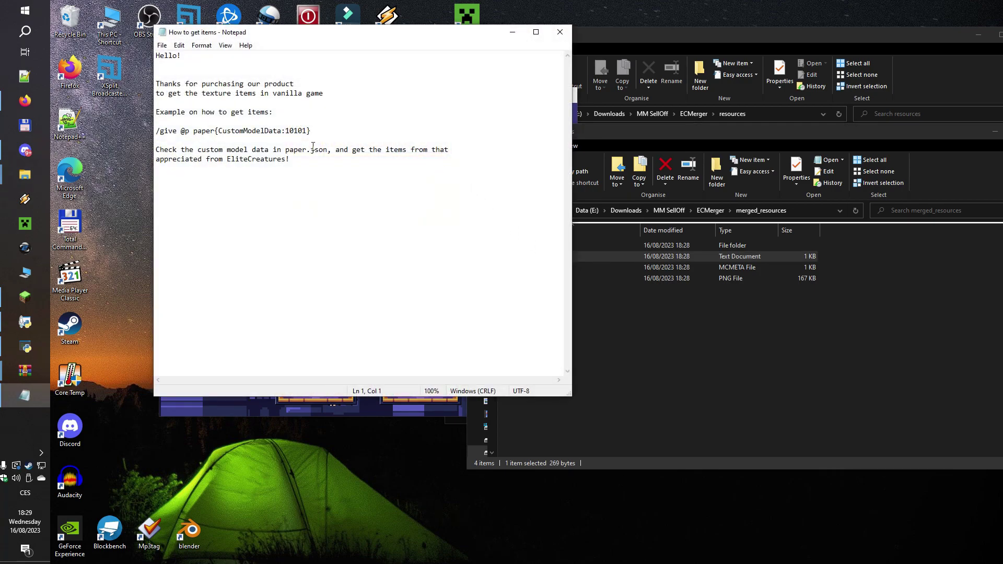
Close the How to get items text file and delete it from the merged_resources folder
left_click(560, 32)
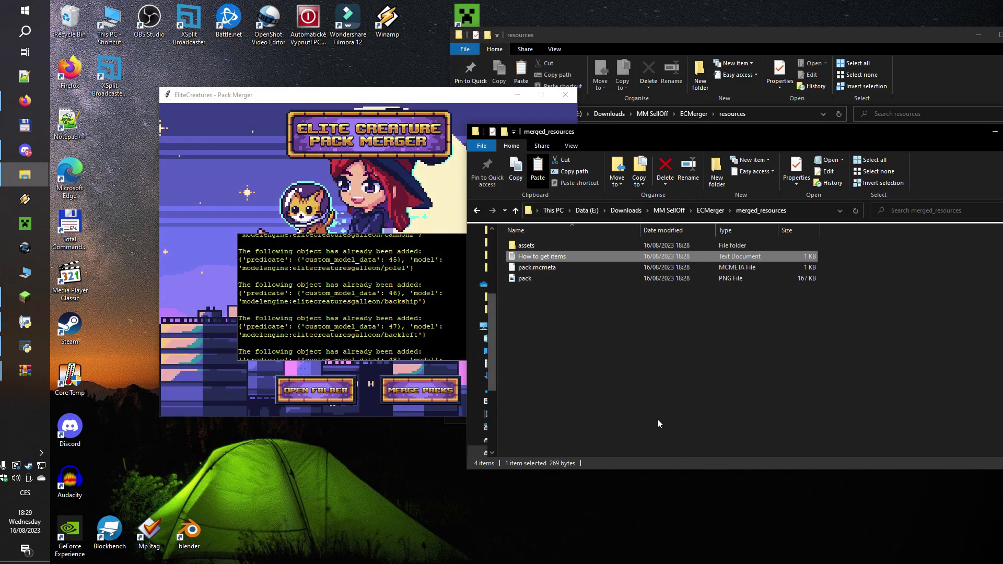
key("Delete")
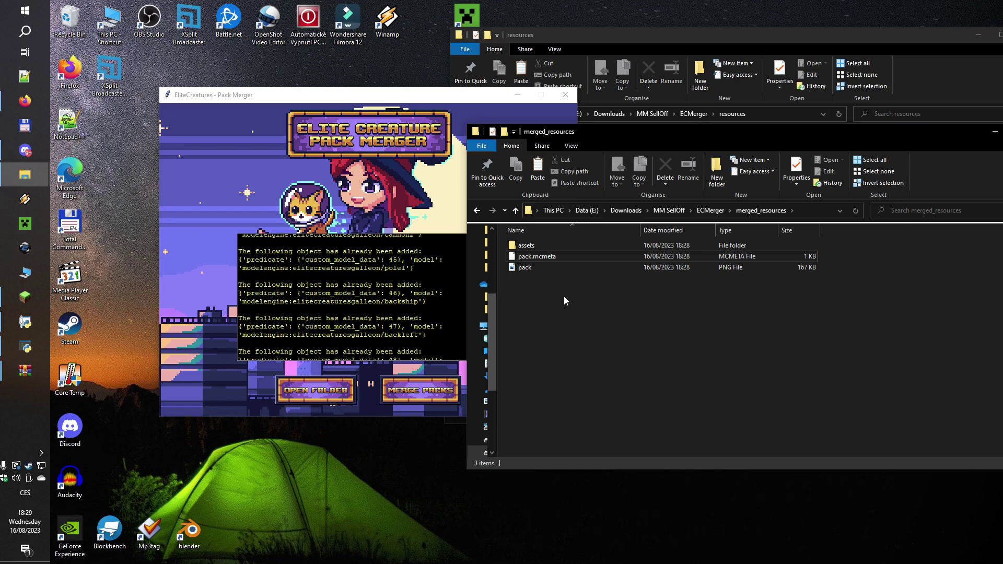
Compress the assets folder, pack.mcmeta and pack image into a ZIP archive named merged_resources.zip
left_click_drag(565, 307, 517, 241)
right_click(529, 267)
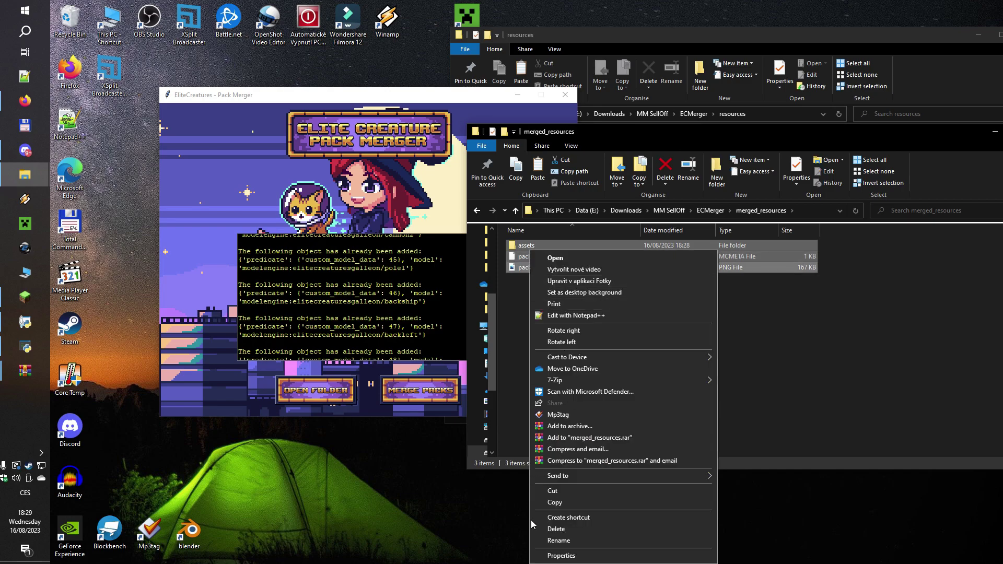
left_click(582, 428)
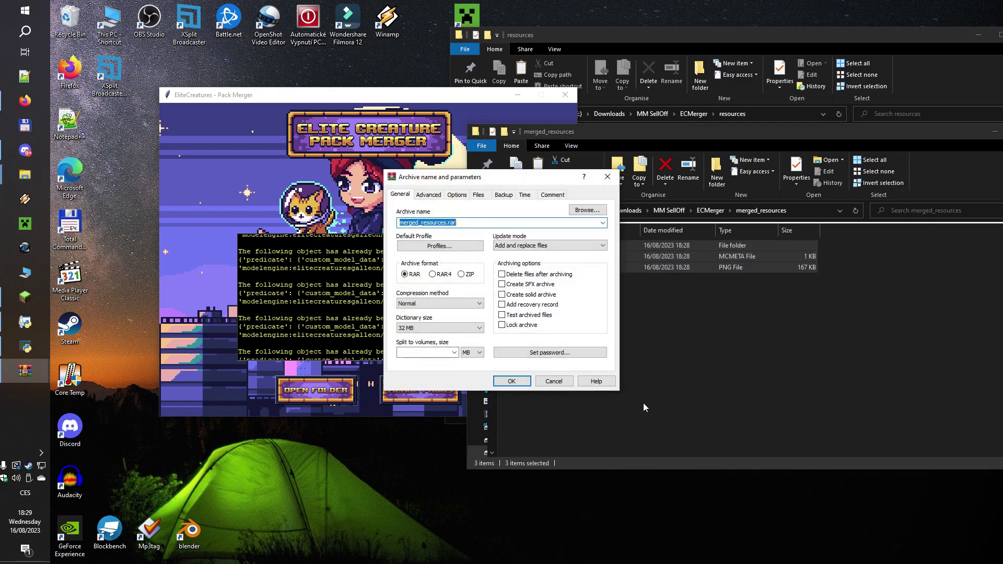
left_click(462, 274)
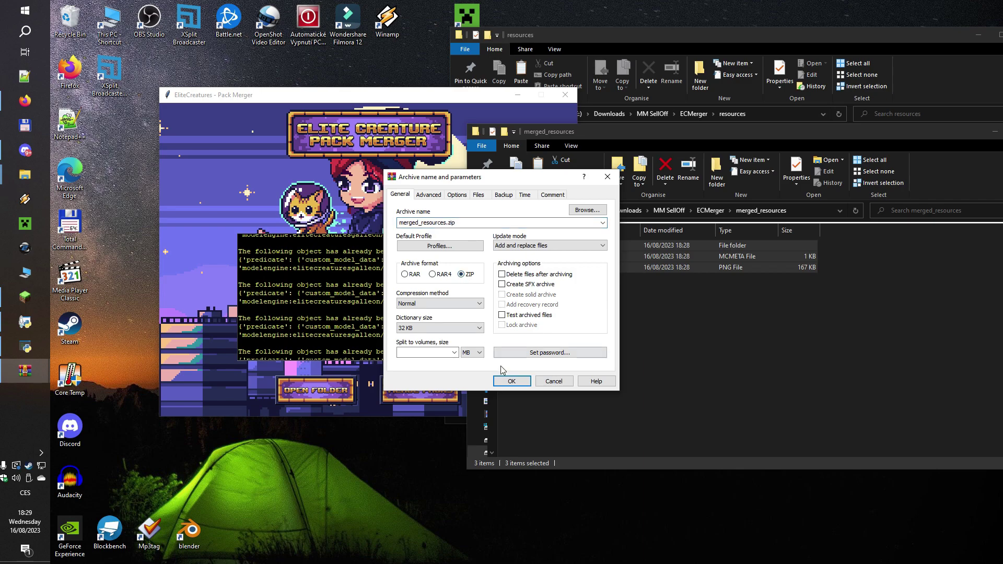
left_click(514, 381)
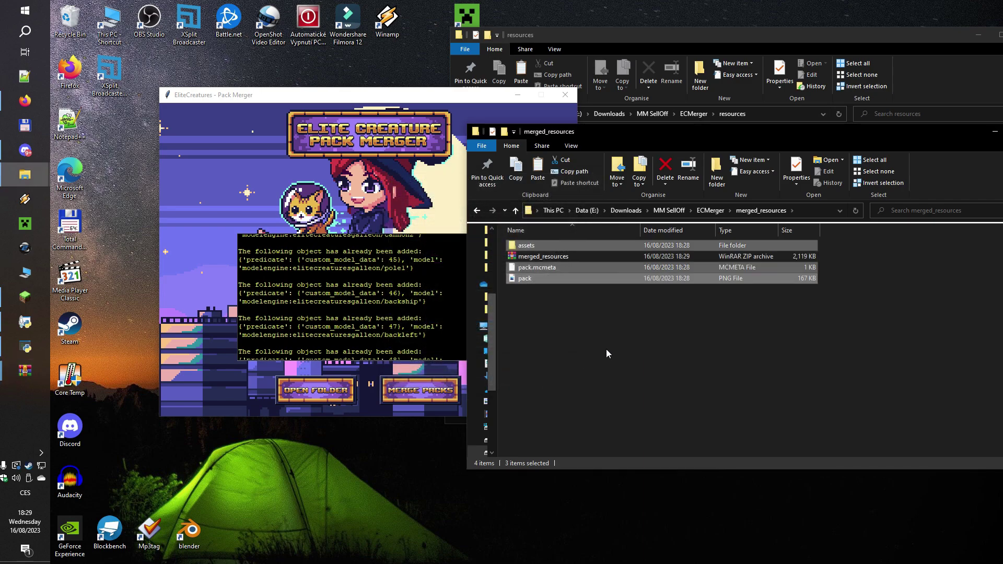
left_click(606, 349)
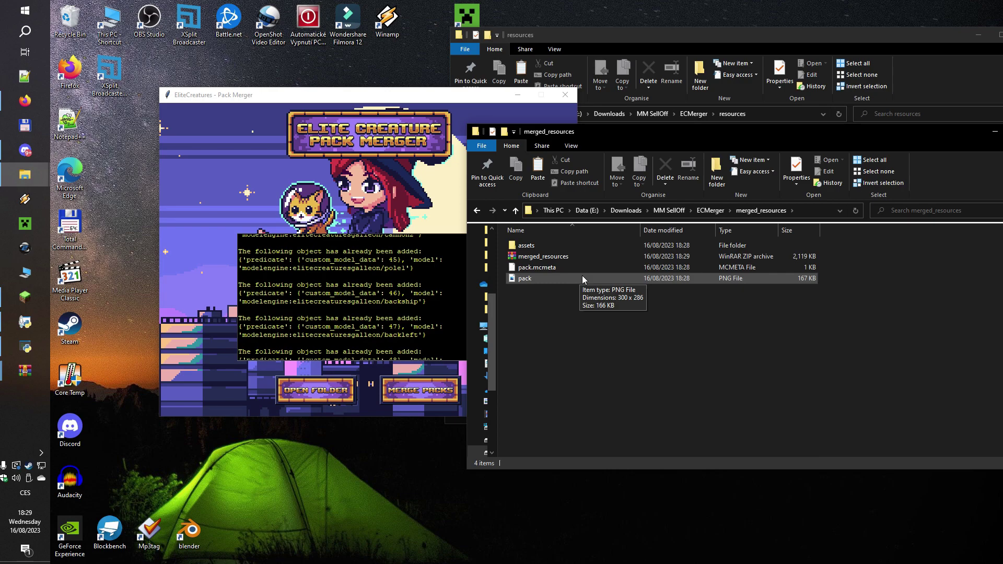
Open the merged_resources archive in WinRAR, dismiss the trial notice and go into its assets folder
double_click(563, 256)
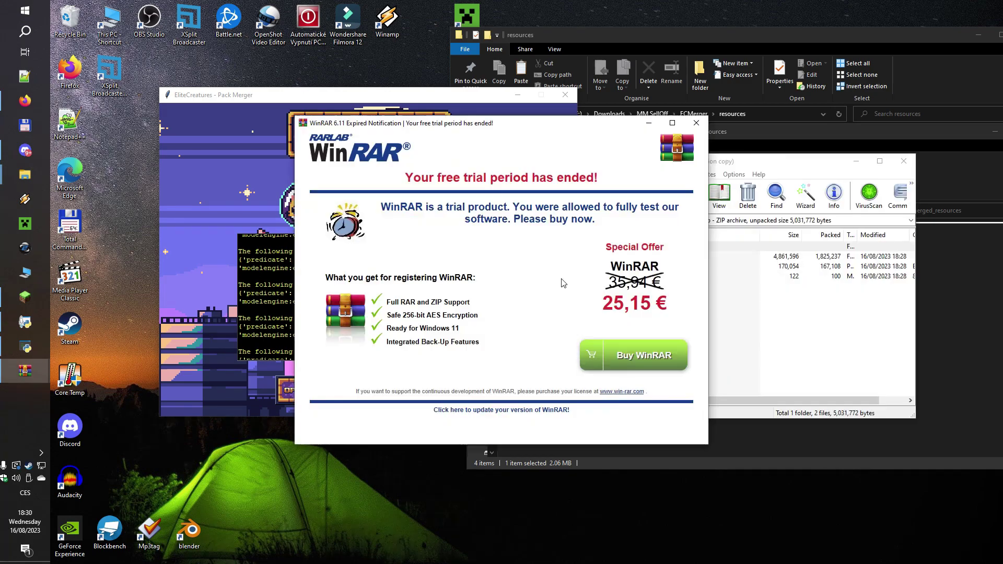
left_click(696, 123)
left_click_drag(685, 162, 489, 121)
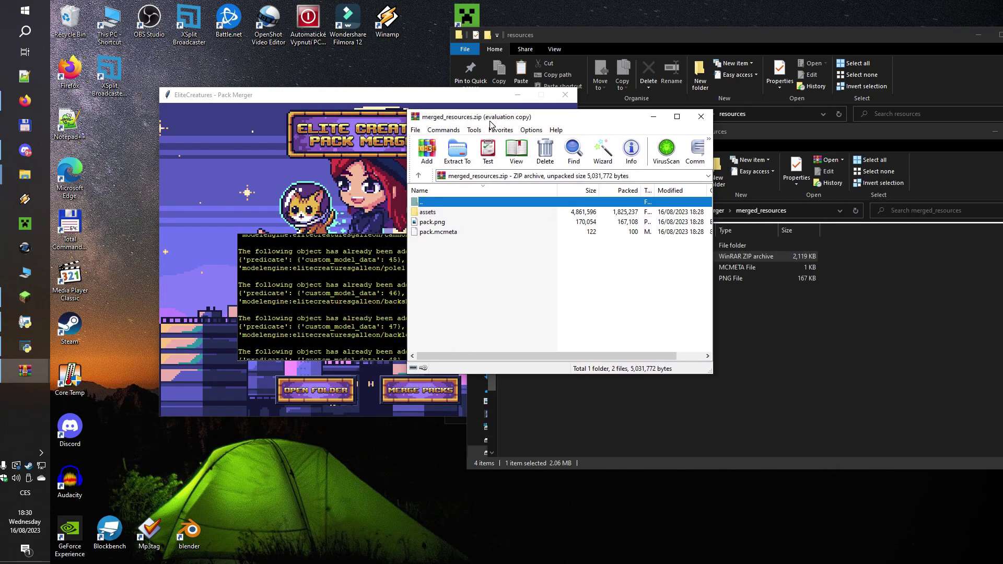
double_click(453, 212)
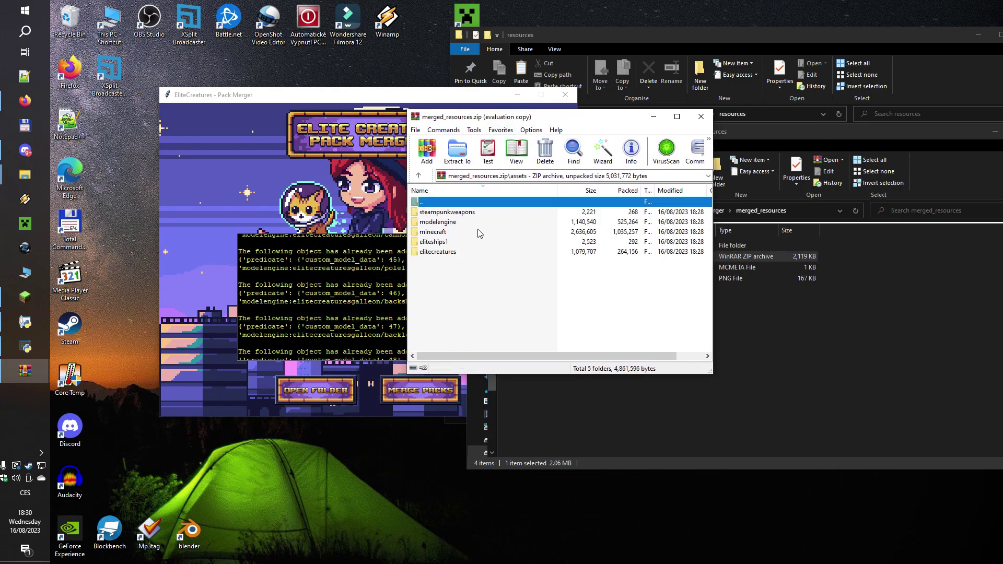
Examine the minecraft folder and its atlases subfolder inside the archive, and close the archive
double_click(465, 233)
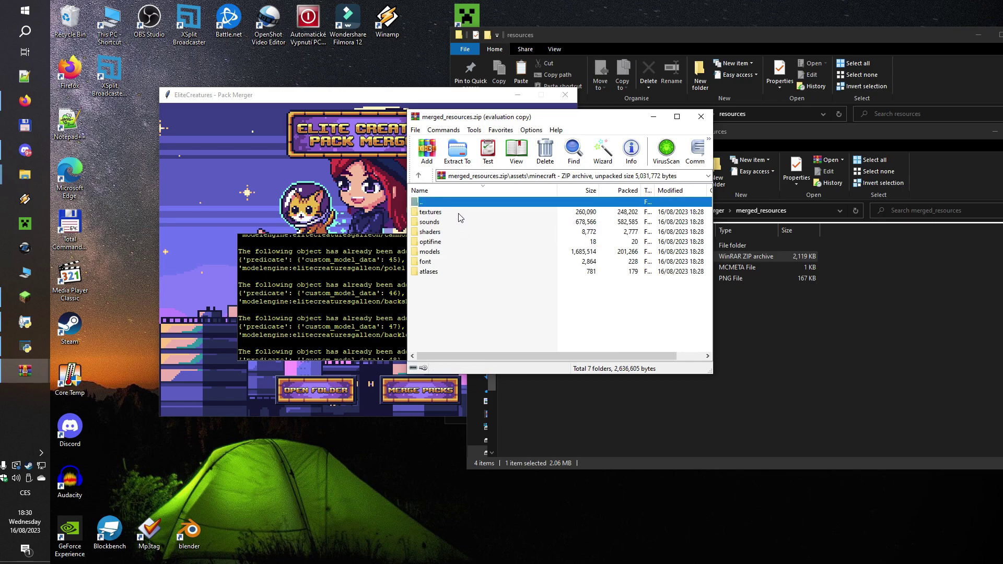
double_click(449, 202)
double_click(436, 232)
double_click(436, 273)
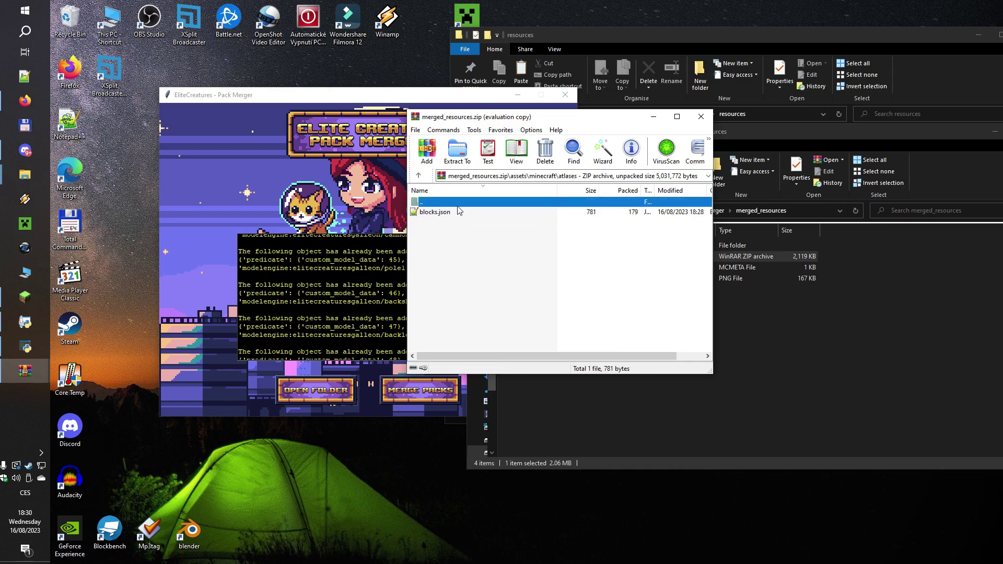
double_click(429, 204)
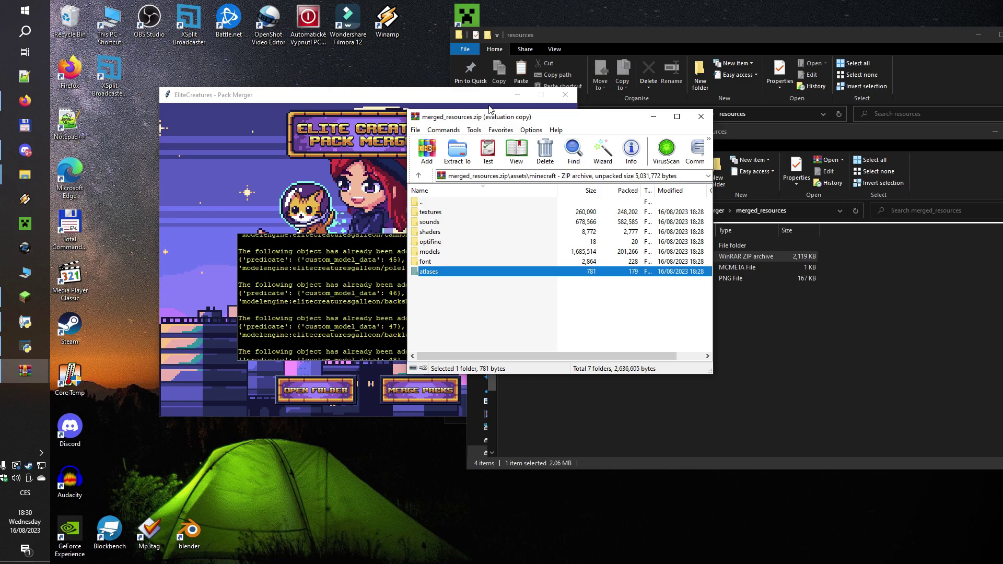
left_click(469, 323)
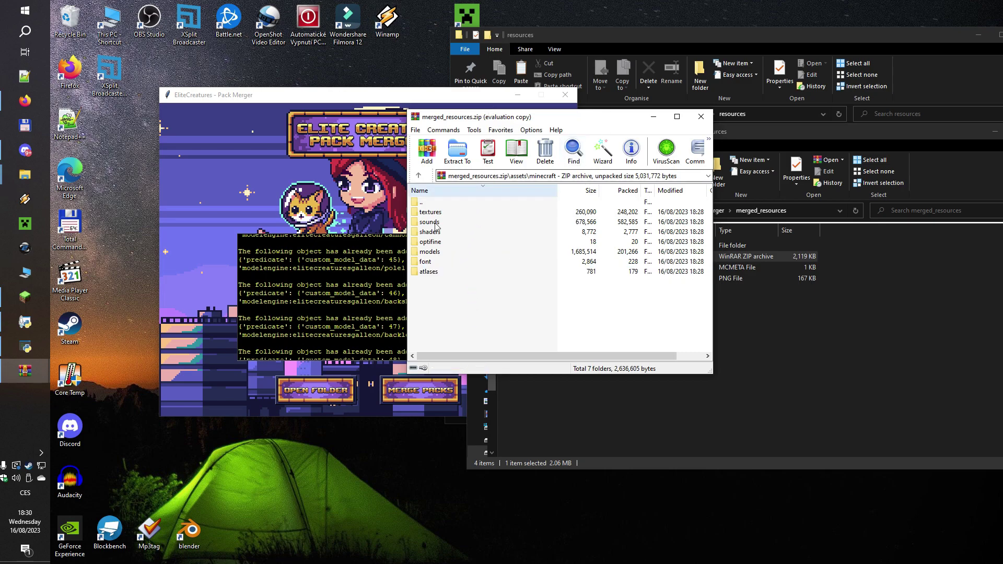
double_click(440, 202)
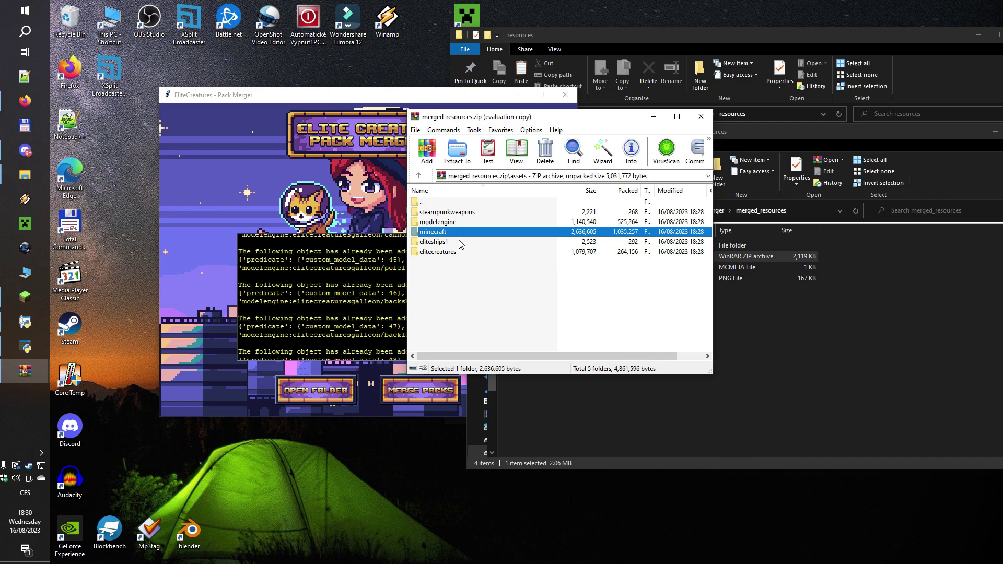
left_click(708, 119)
left_click(598, 336)
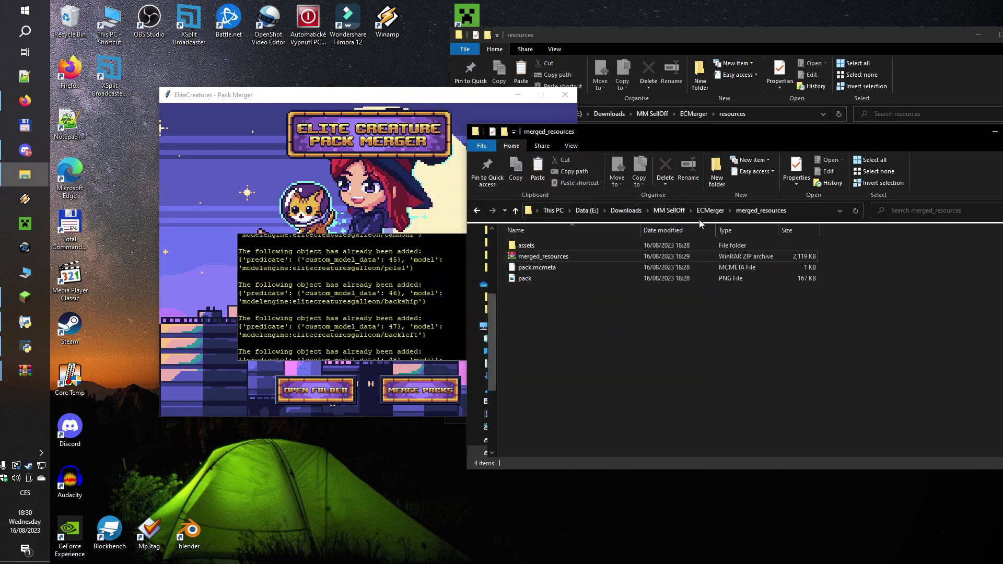
Delete all the source pack ZIP archives from the resources folder in ECMerger
left_click(711, 211)
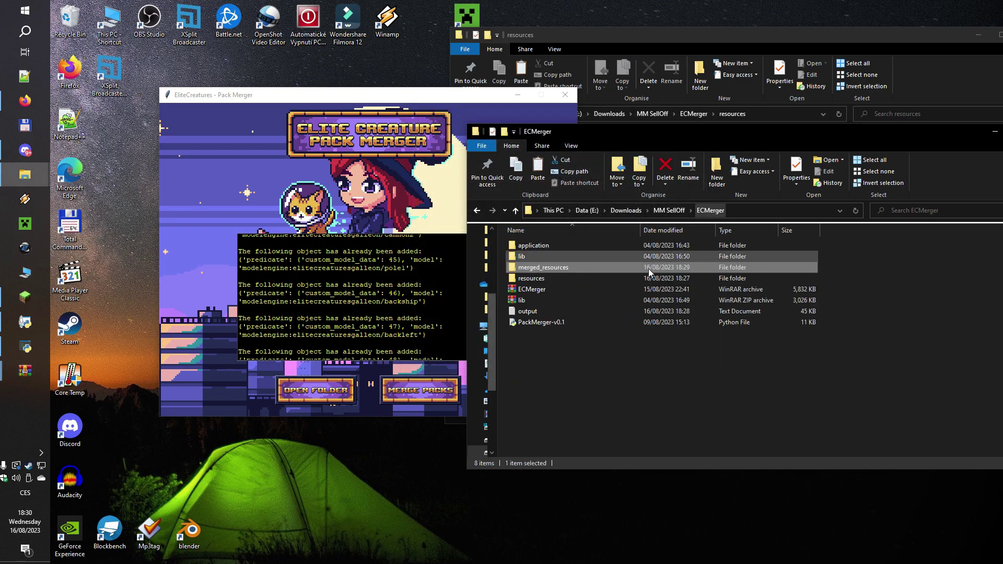
double_click(572, 278)
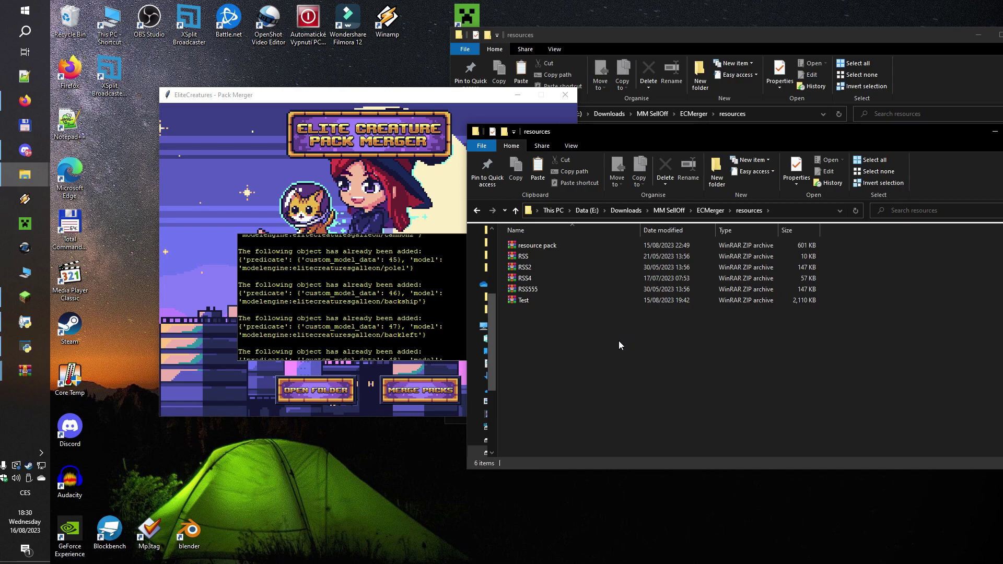
left_click_drag(585, 370, 493, 329)
left_click_drag(594, 380, 679, 246)
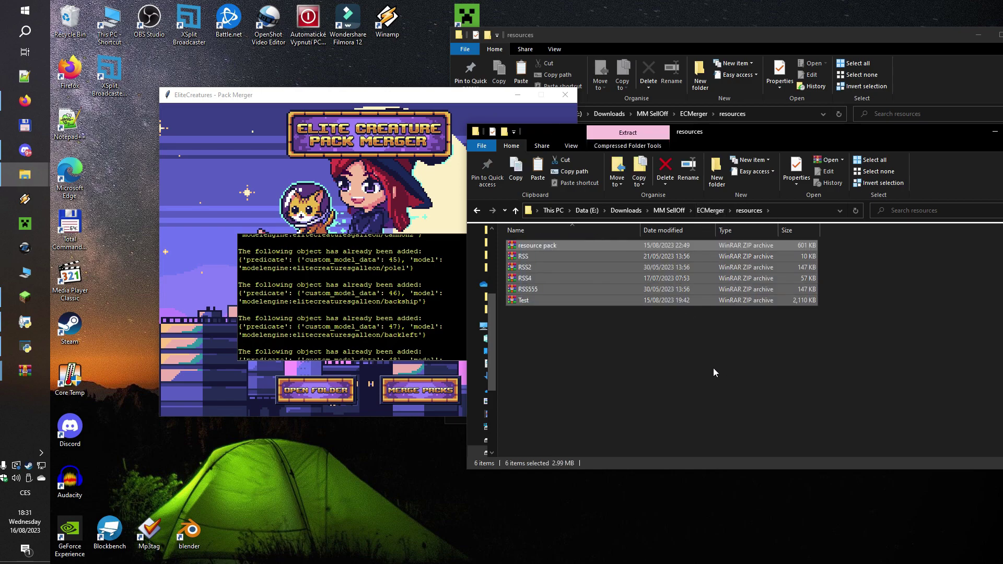
left_click_drag(600, 361, 543, 243)
key("Delete")
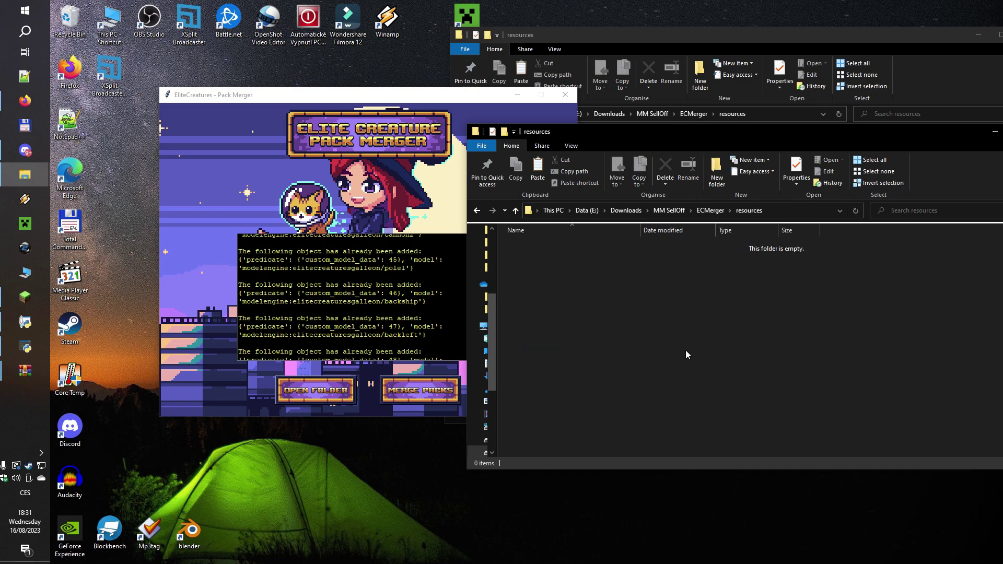
Copy the merged_resources ZIP archive from the merged_resources folder into the emptied resources folder
left_click(709, 210)
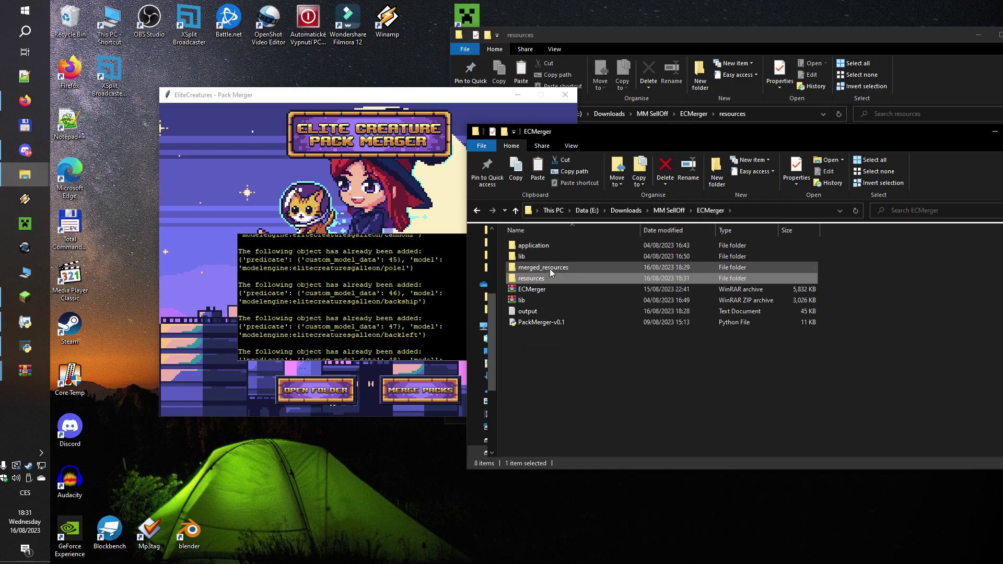
double_click(551, 268)
left_click(575, 257)
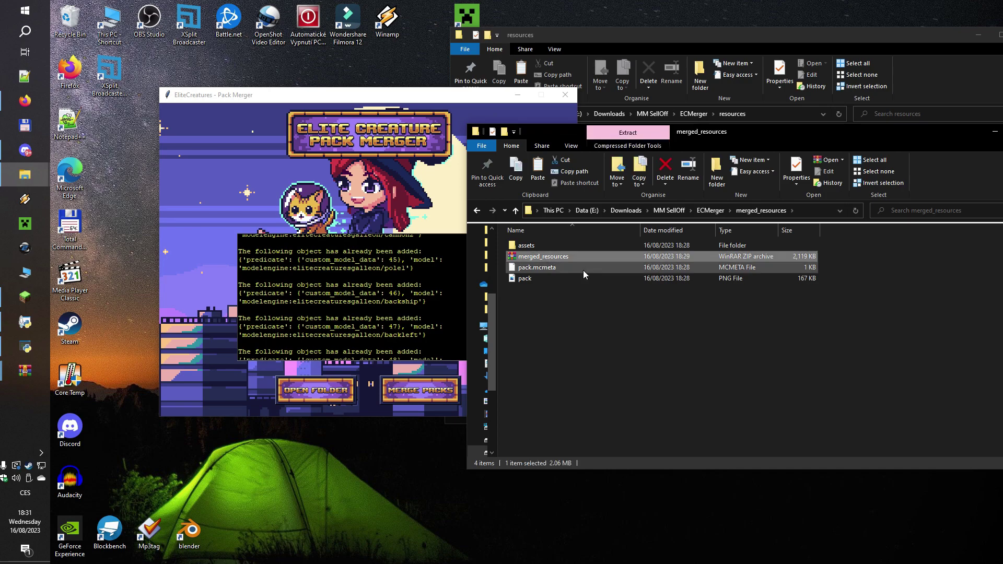
left_click(713, 211)
double_click(553, 278)
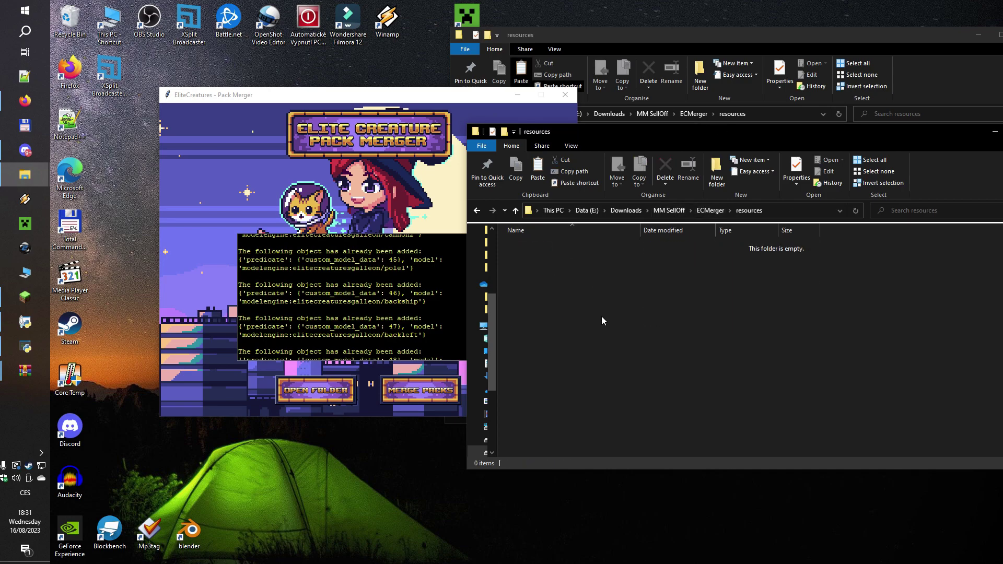
key("ctrl+v")
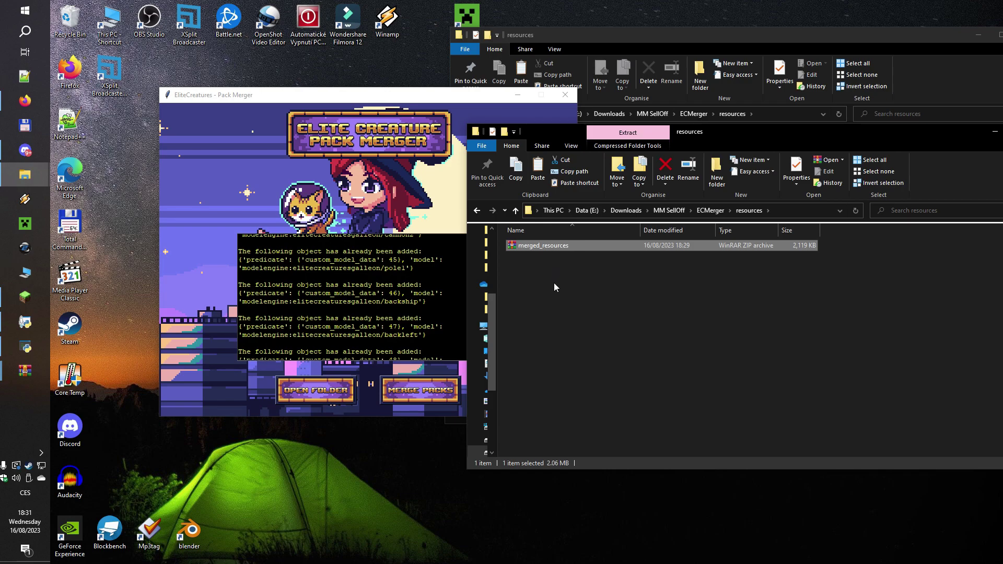
left_click(537, 257)
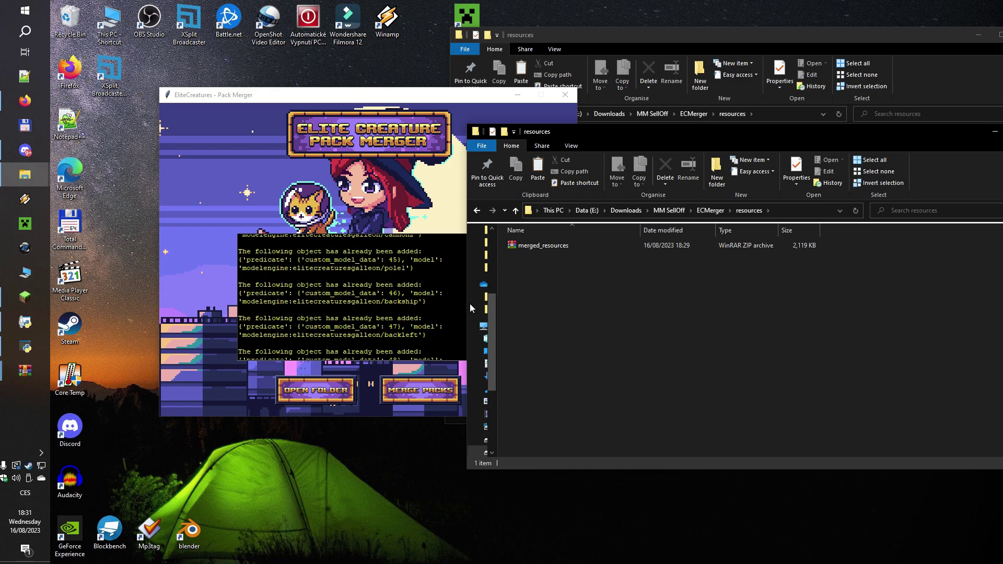
Return to the ECMerger folder and review the Pack Merger's log down to its last entries
left_click(710, 210)
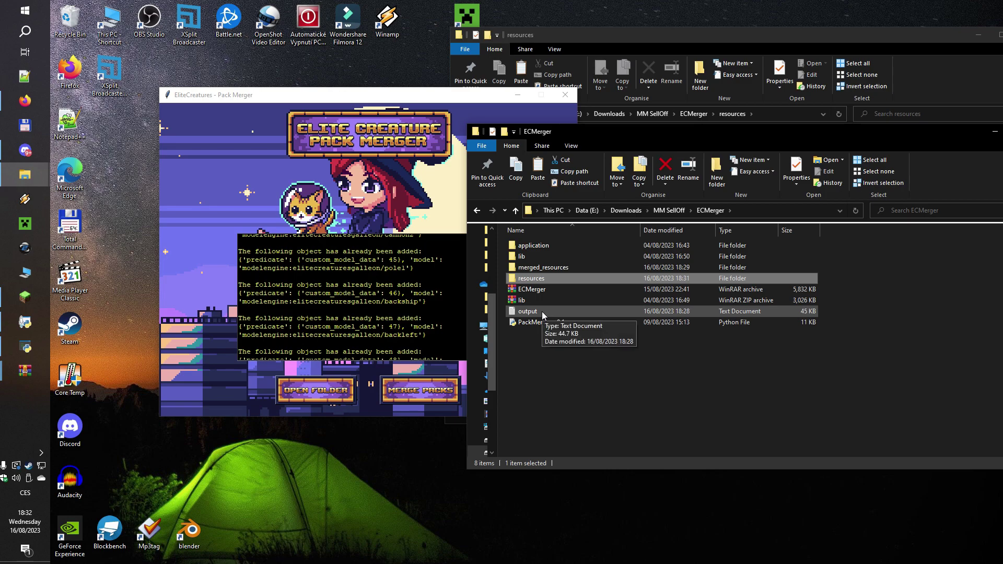
left_click(247, 241)
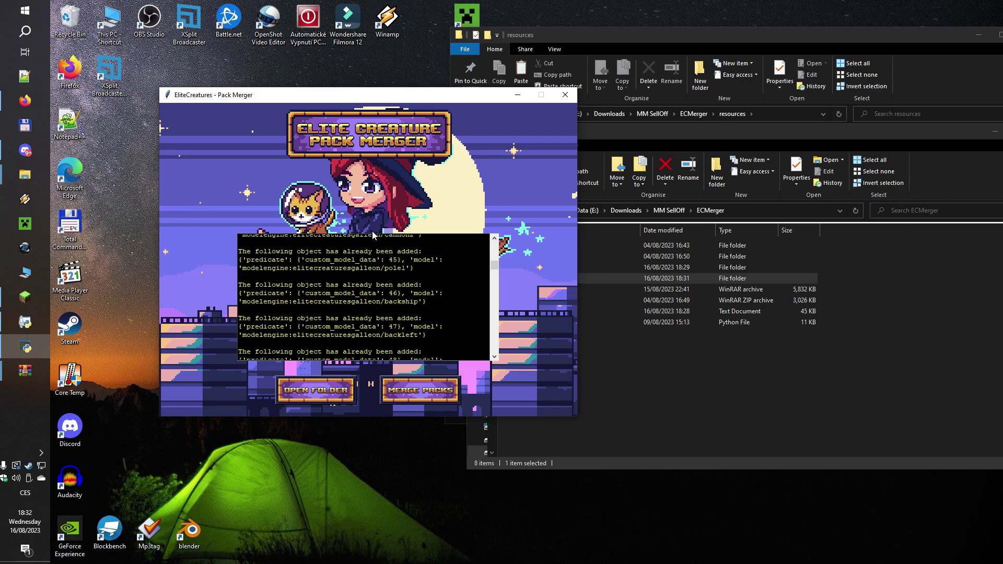
scroll(423, 256, "down", 3)
left_click_drag(496, 272, 494, 355)
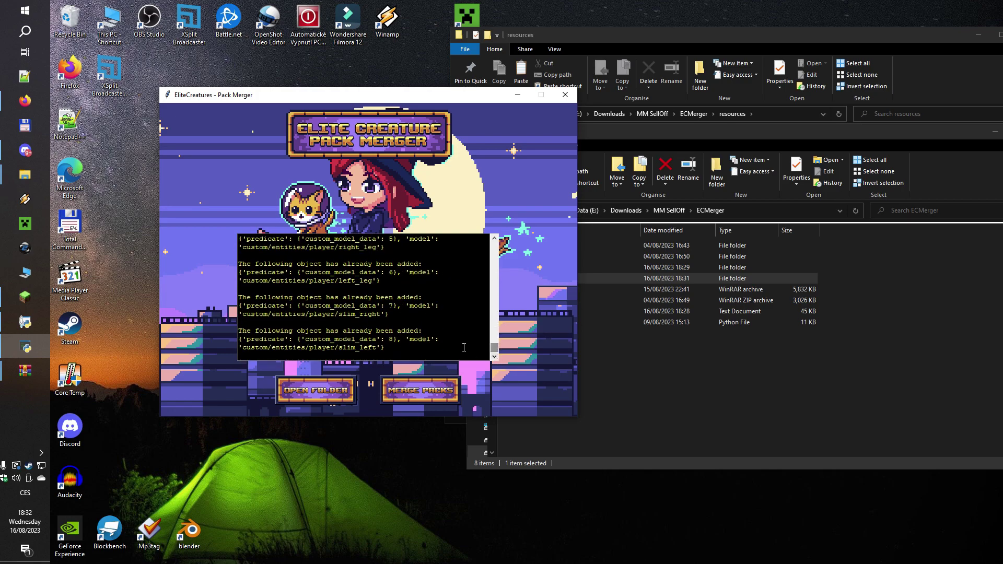